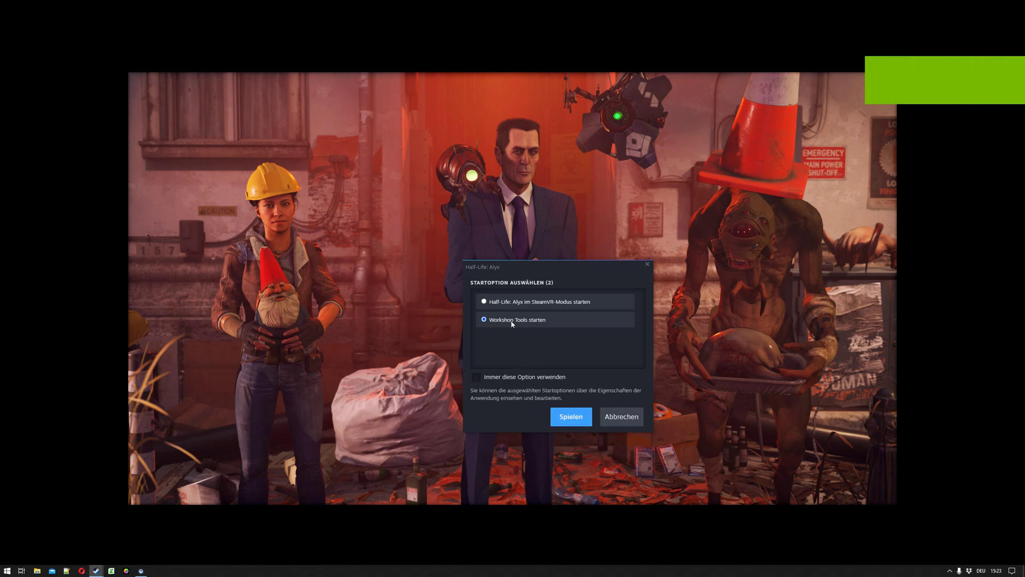
Step: Start the Half-Life: Alyx Workshop Tools and check the playable maps in the sandbox_project addon info
click(567, 422)
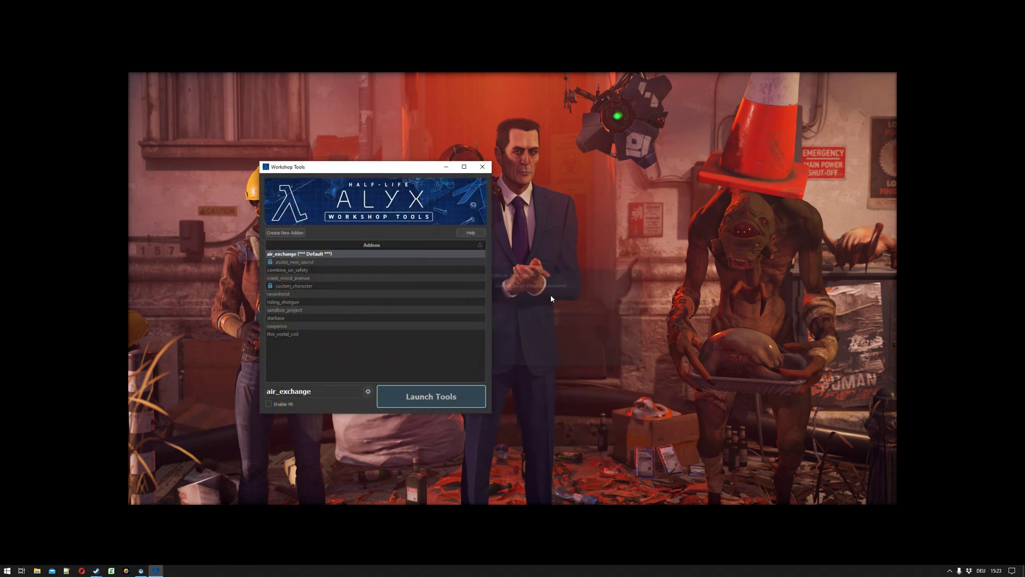
click(291, 310)
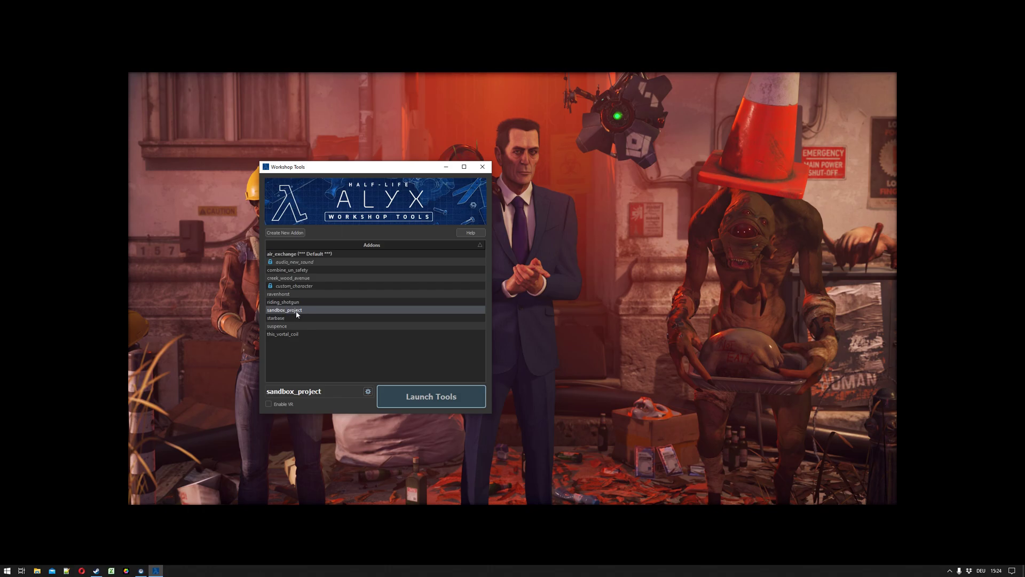
right_click(297, 310)
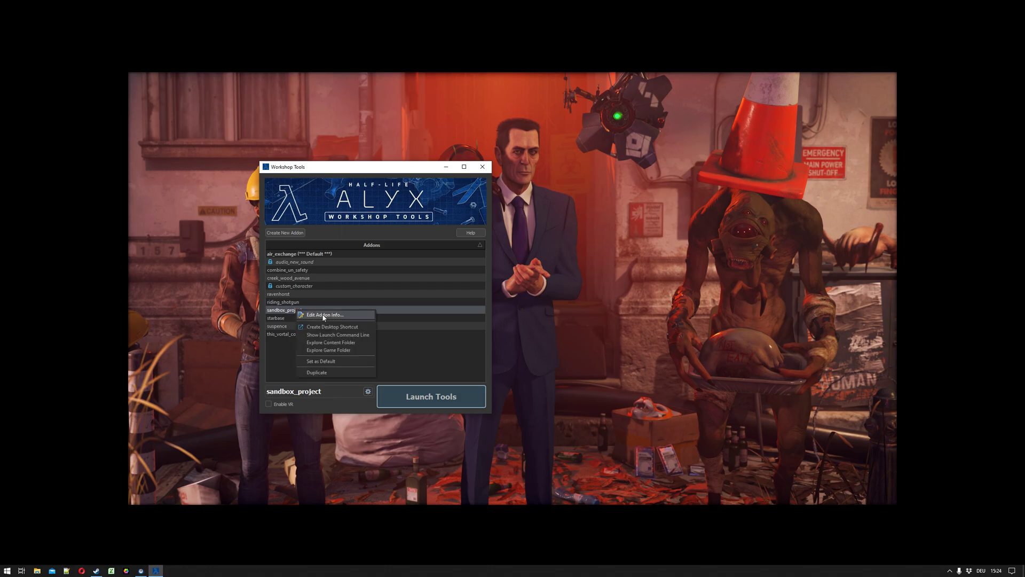
click(323, 315)
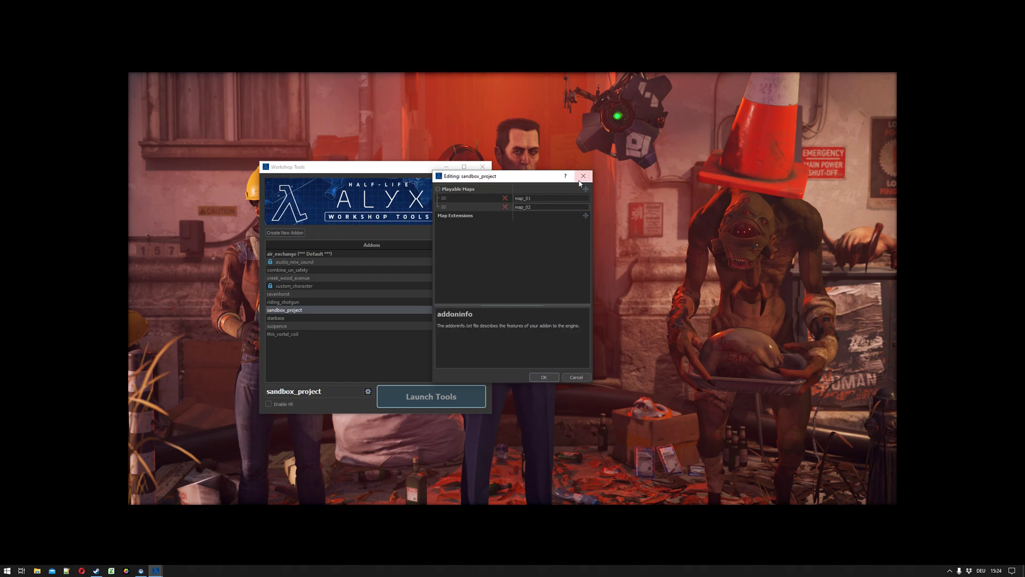
click(543, 376)
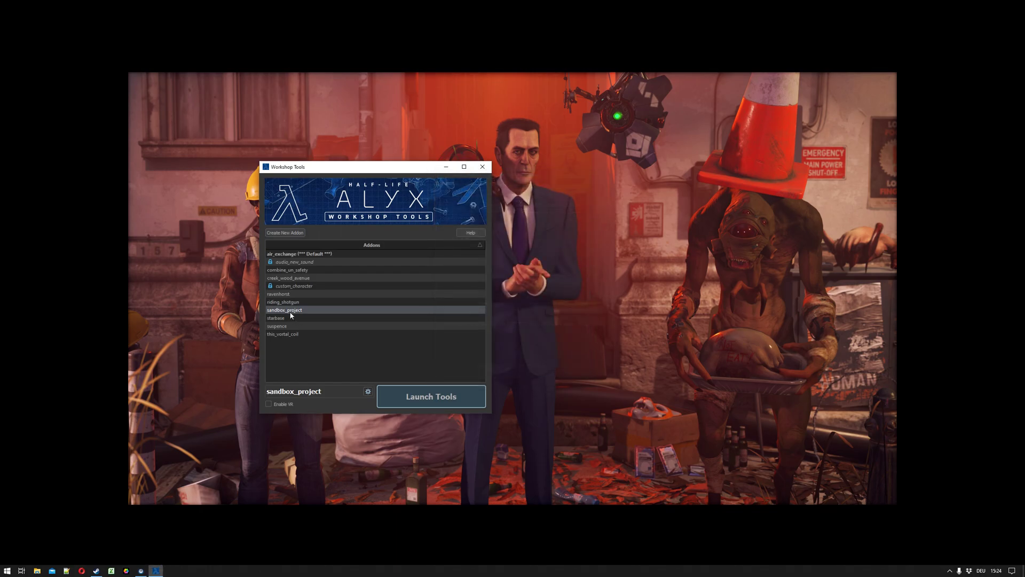
Step: Launch the tools for the sandbox_project addon and open map_01.vmap in Hammer
double_click(291, 312)
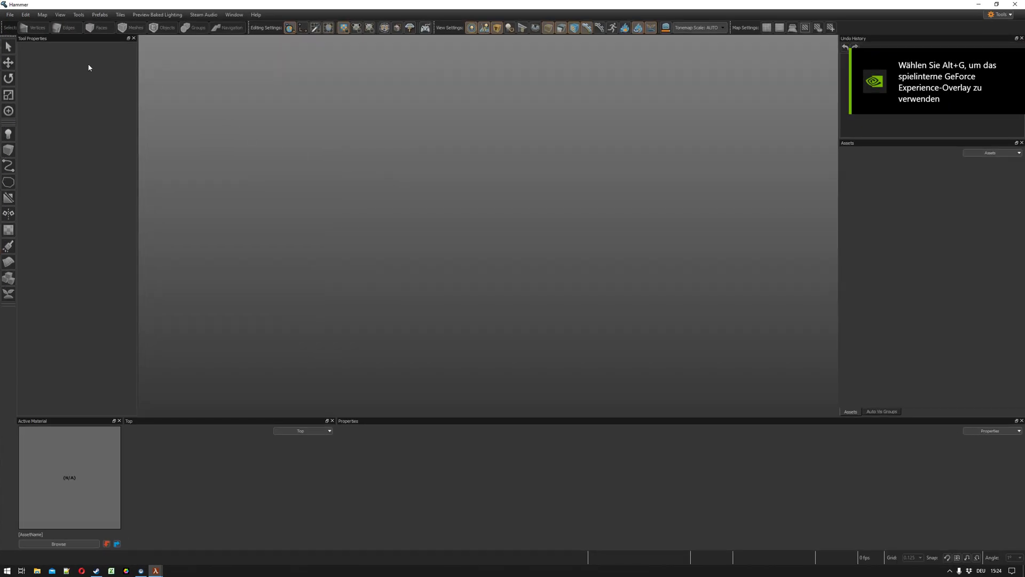
click(10, 16)
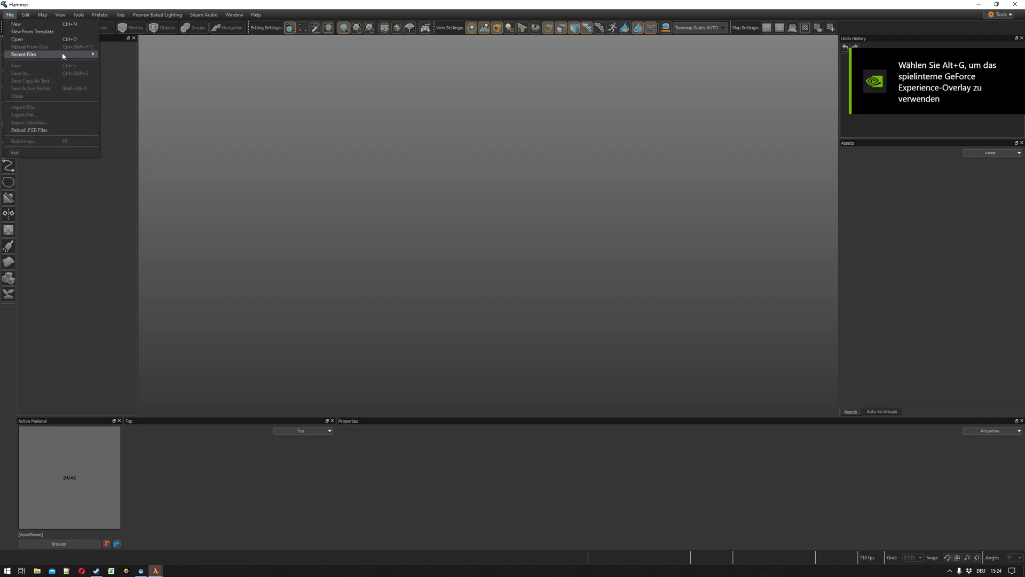
mouse_move(62, 52)
click(150, 64)
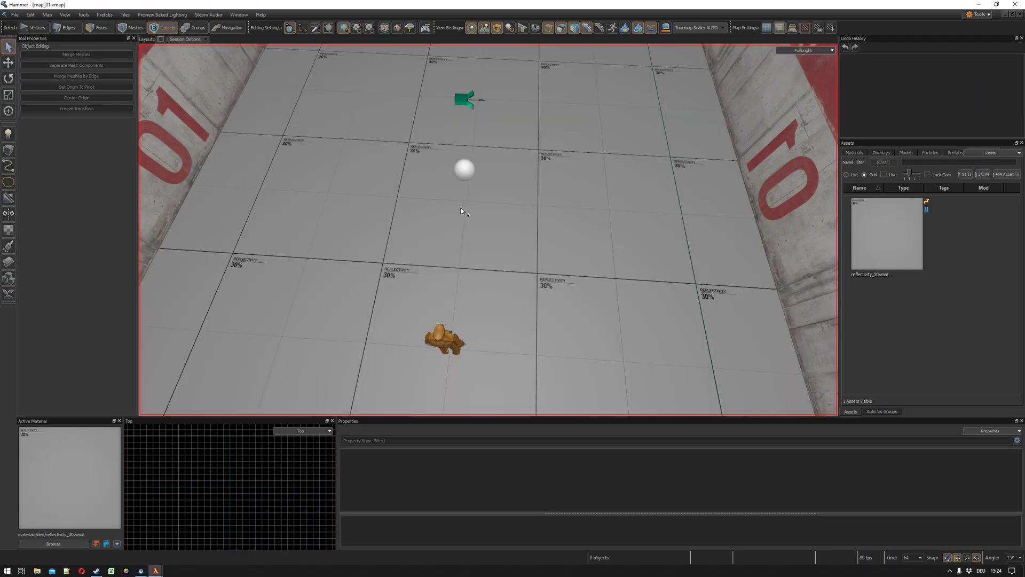
Step: Examine the layout of the map_01 room and select its combined light probe volume
key(z)
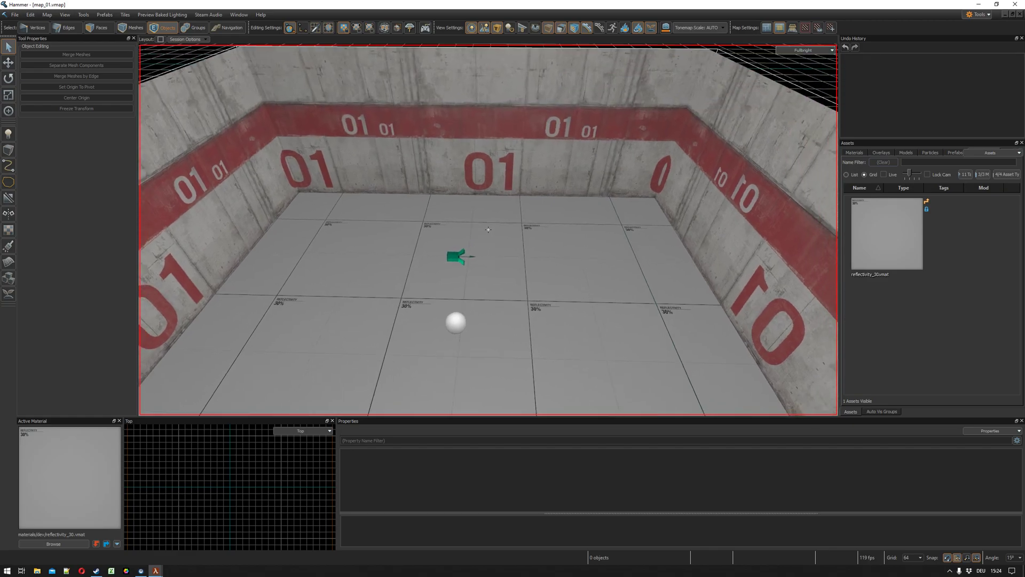
key(s)
scroll(421, 220, down, 6)
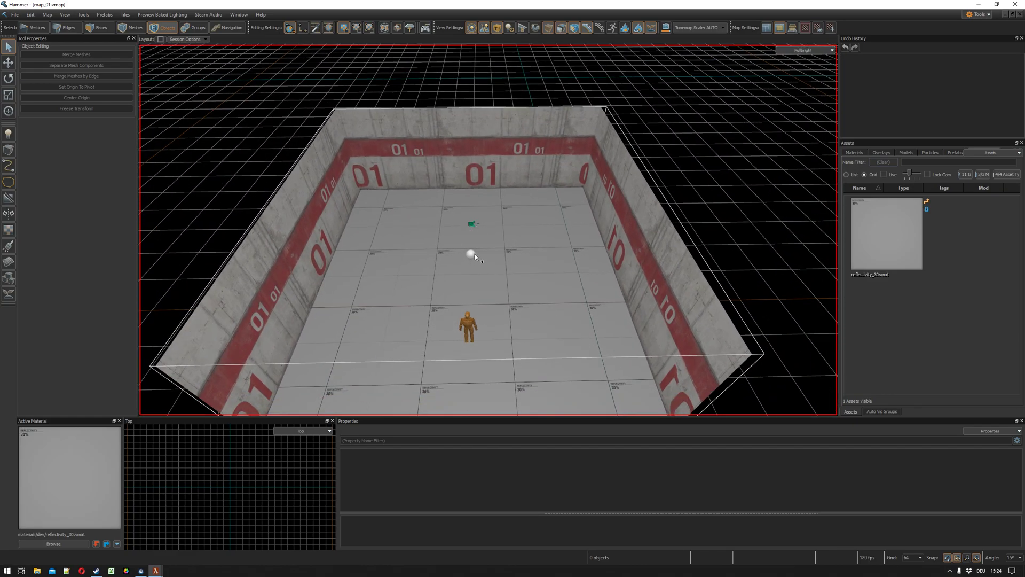
click(473, 255)
right_drag(496, 256, 488, 229)
key(w)
scroll(487, 229, down, 6)
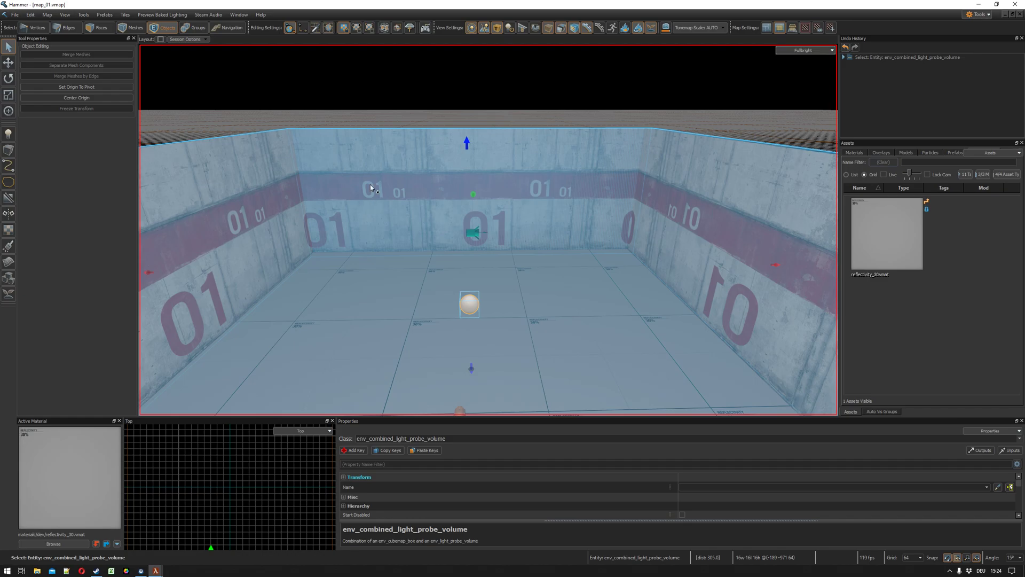
Step: Open map_02.vmap alongside map_01 and look over its room
click(18, 14)
mouse_move(64, 55)
click(132, 63)
key(w)
right_drag(488, 230, 369, 166)
key(s)
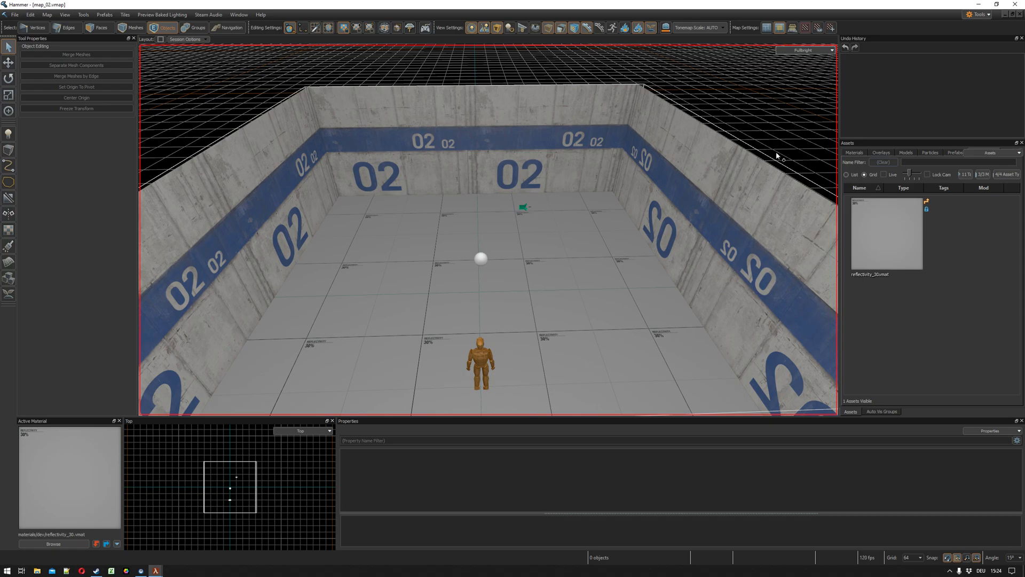
Step: Switch back to map_01 and place an info_landmark entity on the floor near the orange player figure
click(1005, 14)
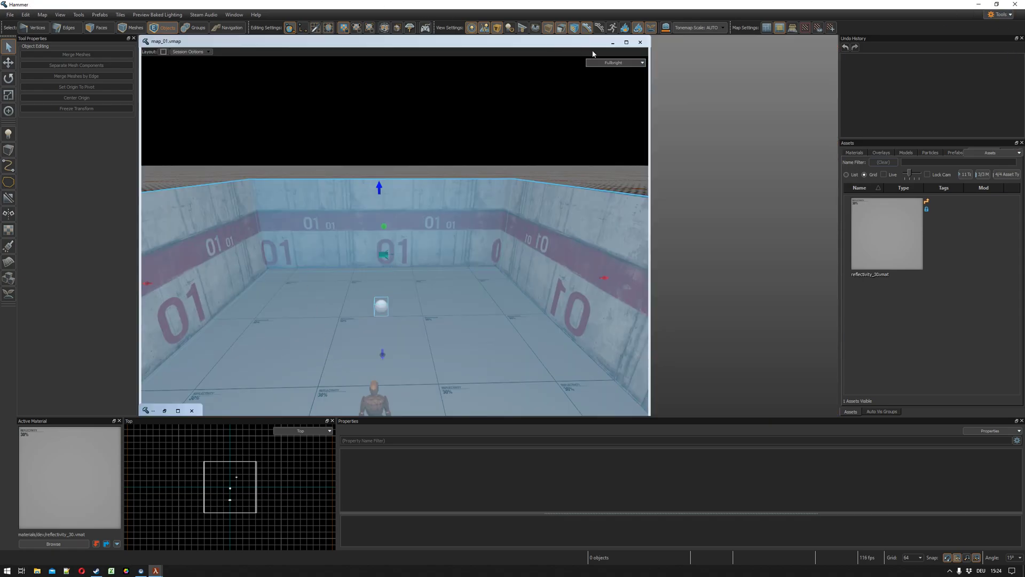
click(626, 42)
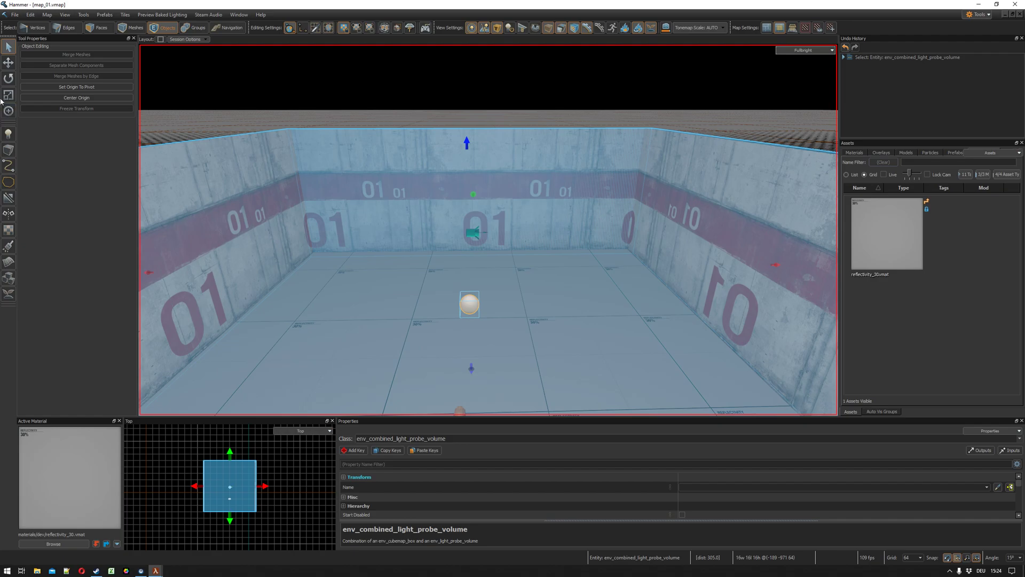
click(8, 134)
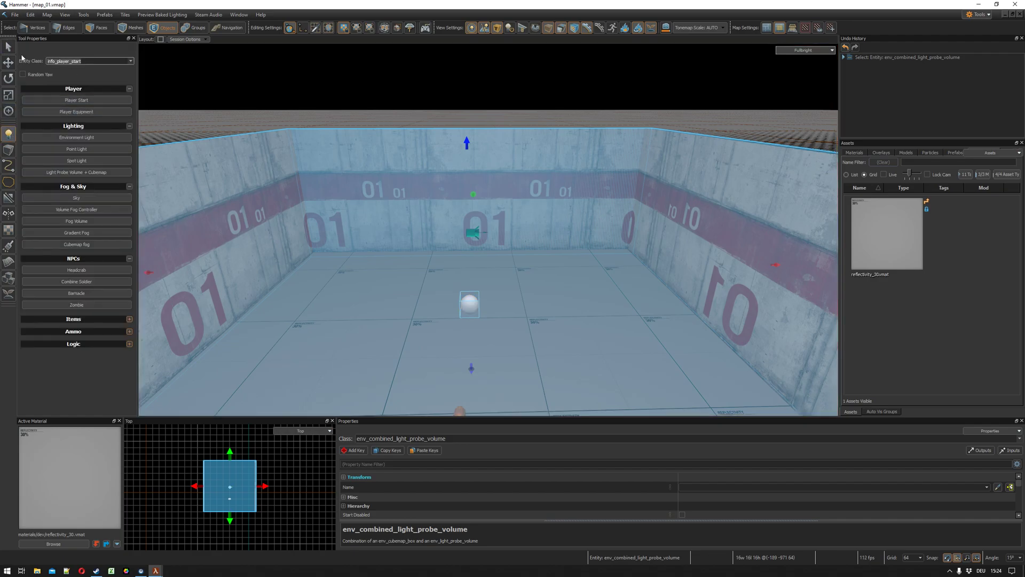
text(info_la)
click(54, 75)
key(w)
right_drag(488, 229, 488, 230)
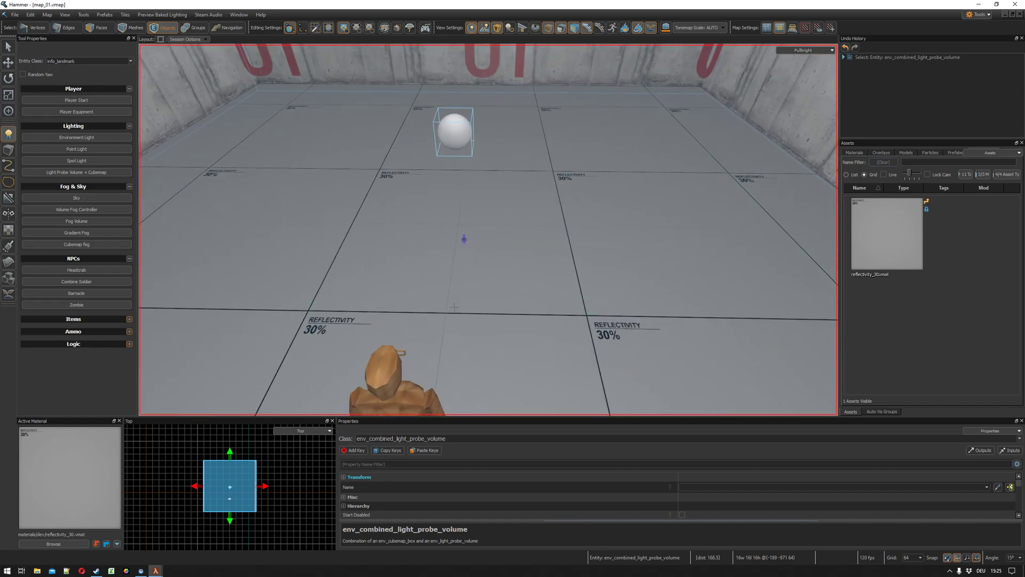
click(446, 309)
key(s)
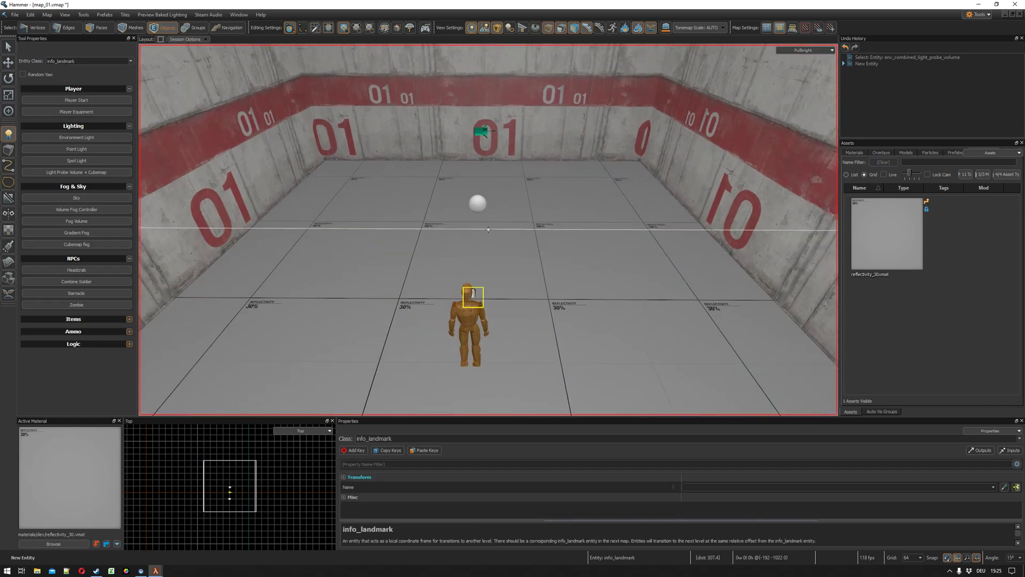
key(d)
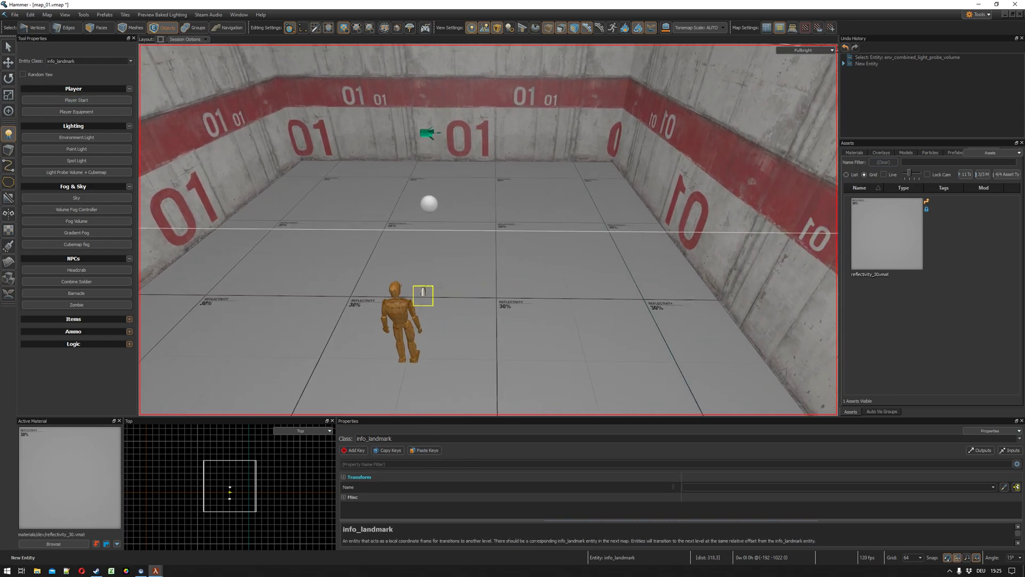
Step: Name the info_landmark entity in map_01 lm_01_02
click(8, 46)
click(426, 302)
double_click(426, 302)
click(541, 238)
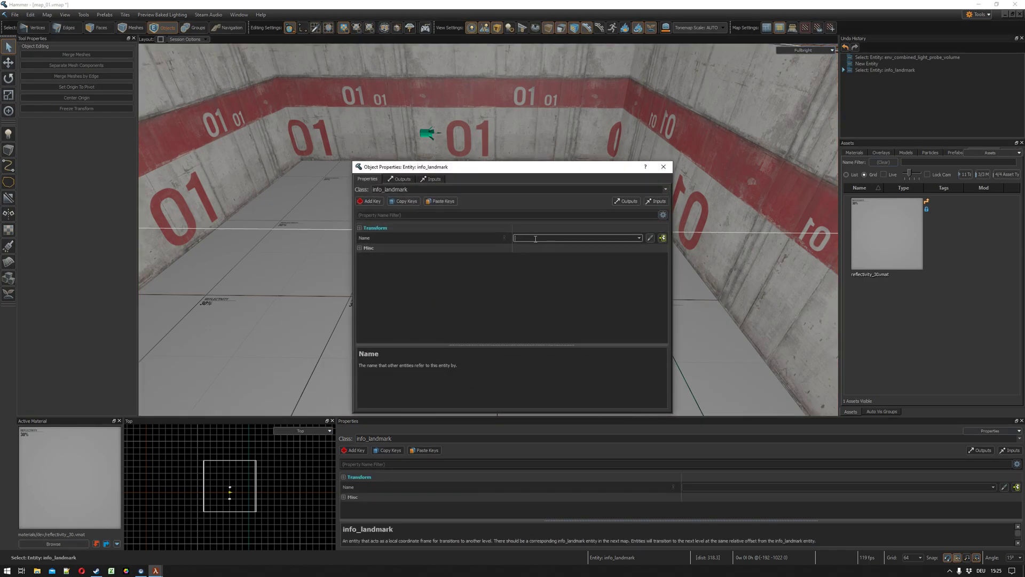
text(lm_01_02)
key(Return)
click(663, 167)
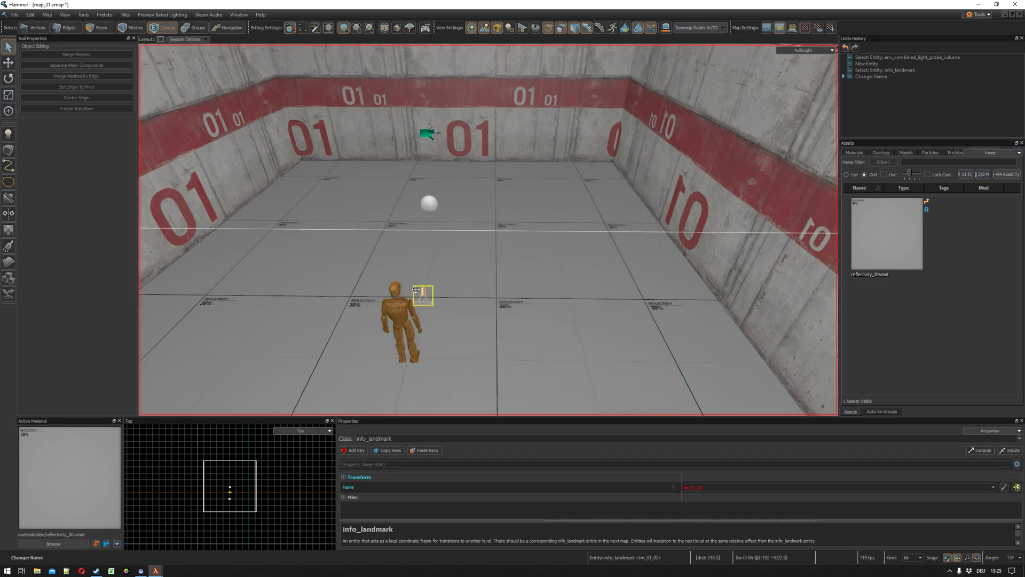
Step: Switch to map_02 and place an info_landmark entity on the floor near the orange player figure
click(1004, 14)
click(252, 412)
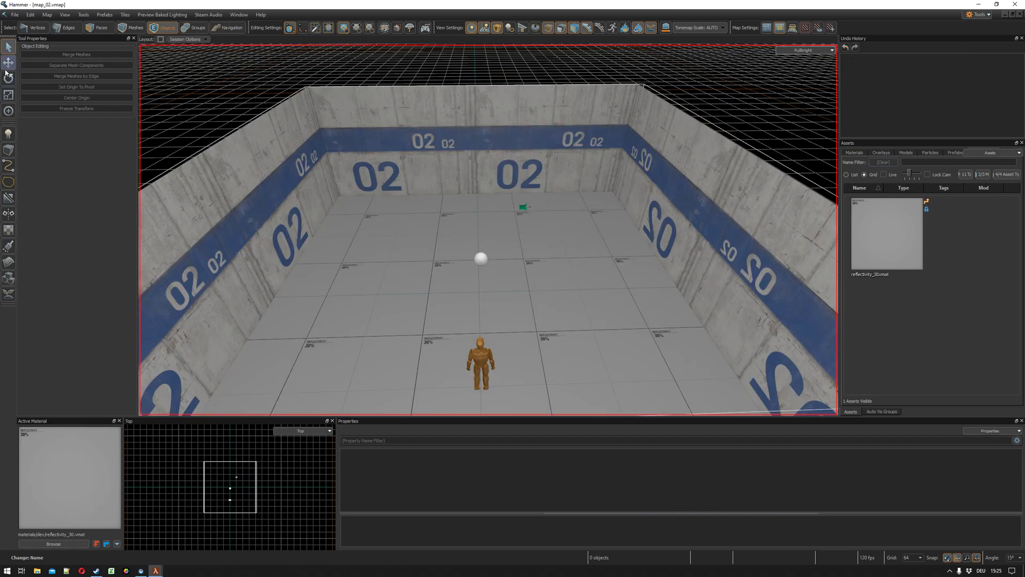
click(8, 133)
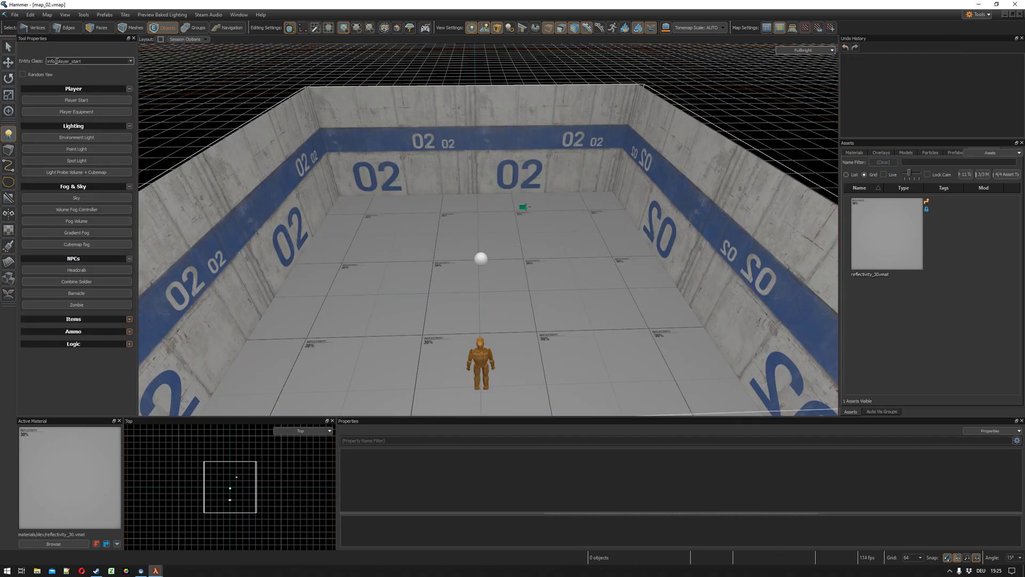
drag(54, 61, 134, 63)
text(_lan)
click(76, 67)
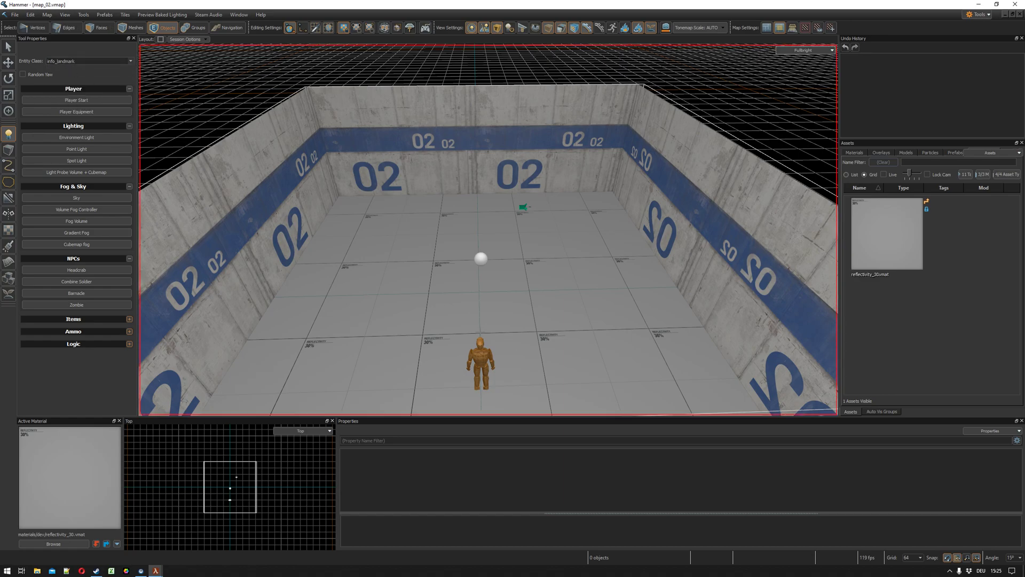
click(483, 333)
Step: Name the info_landmark entity in map_02 lm_01_02 to match the landmark in map_01
click(8, 47)
right_drag(168, 138, 488, 229)
key(w)
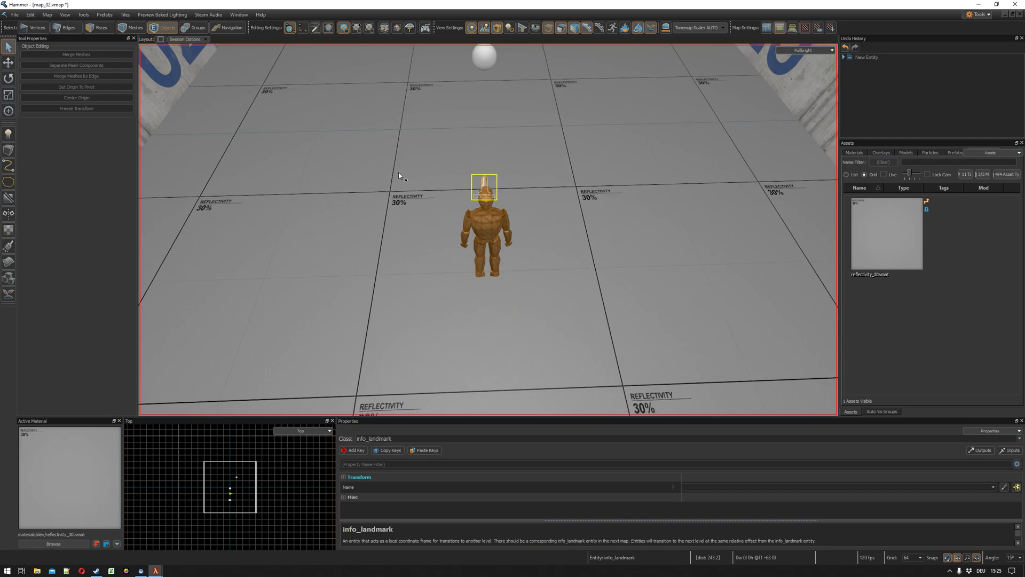
key(alt+Return)
click(532, 236)
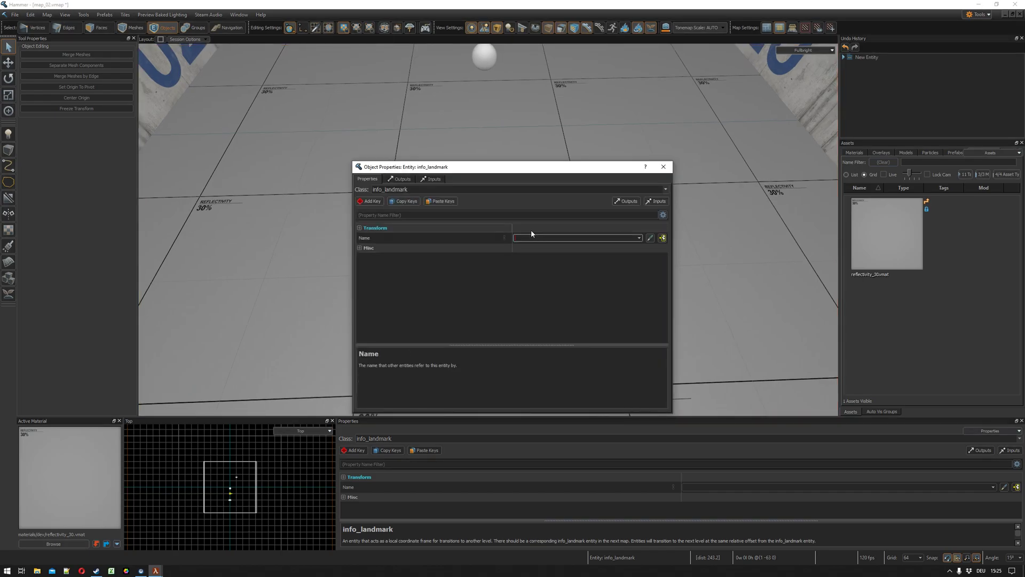
text(lm_01_02)
key(Return)
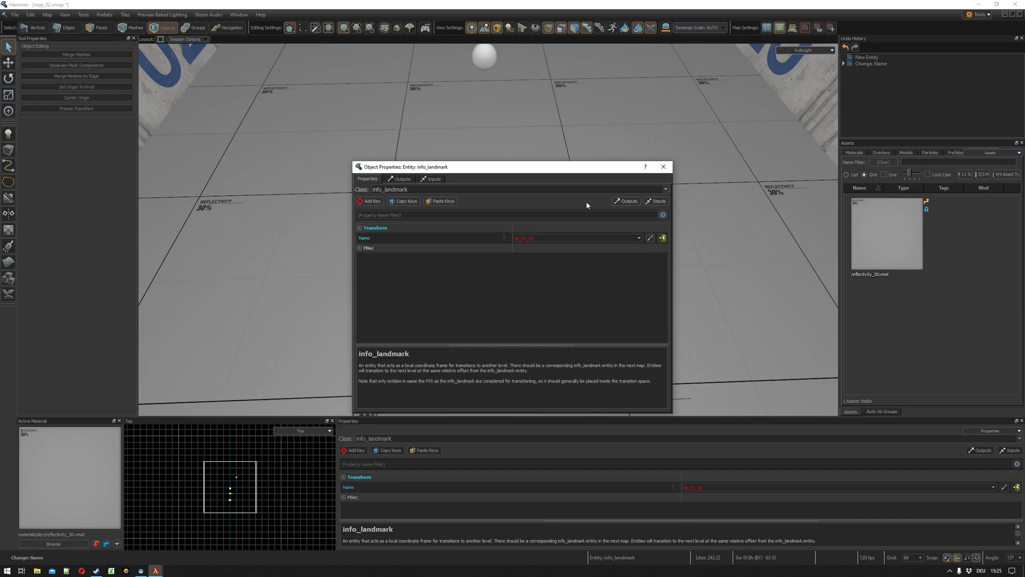
click(663, 167)
scroll(546, 102, down, 10)
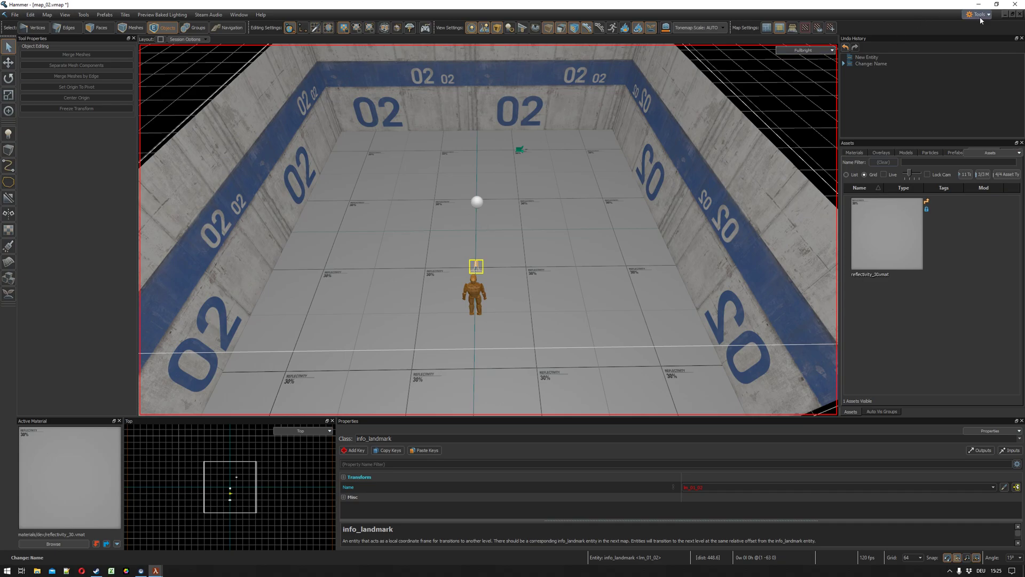
Step: Return to map_01 and search the placeable entity classes for a trigger
click(1005, 15)
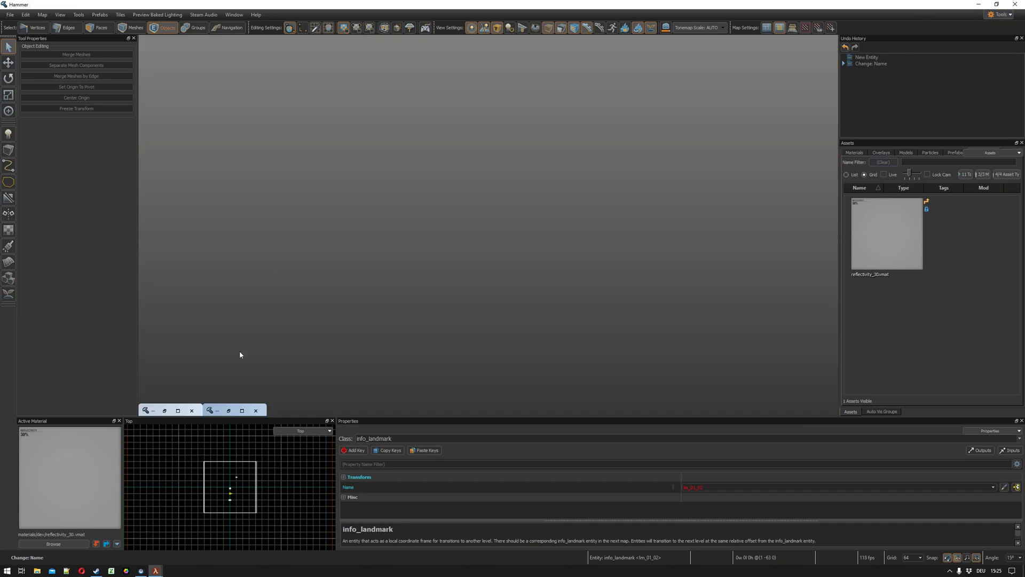
click(179, 410)
mouse_move(488, 230)
right_down()
mouse_move(528, 230)
mouse_move(488, 229)
right_up()
scroll(488, 230, up, 3)
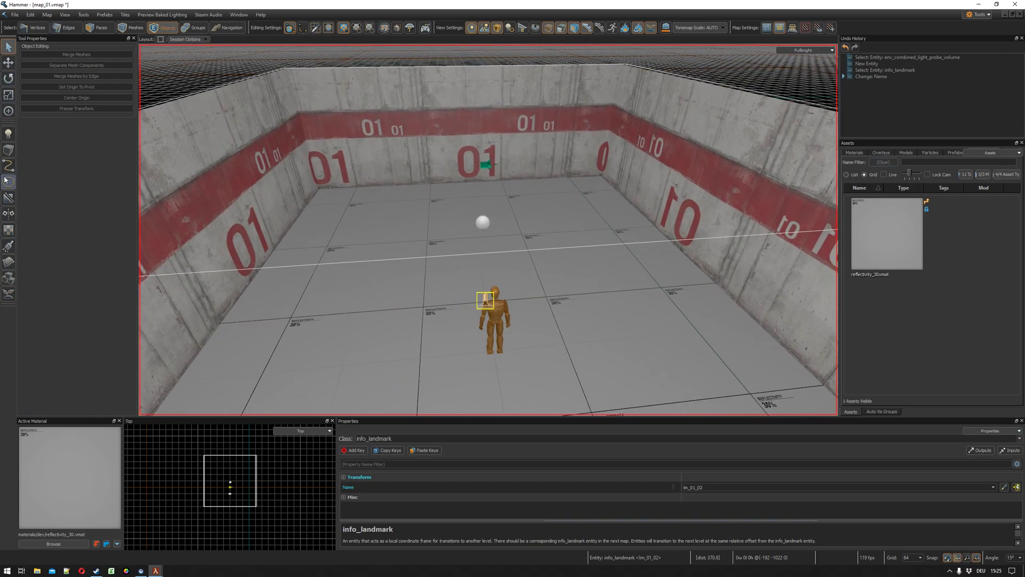
click(7, 136)
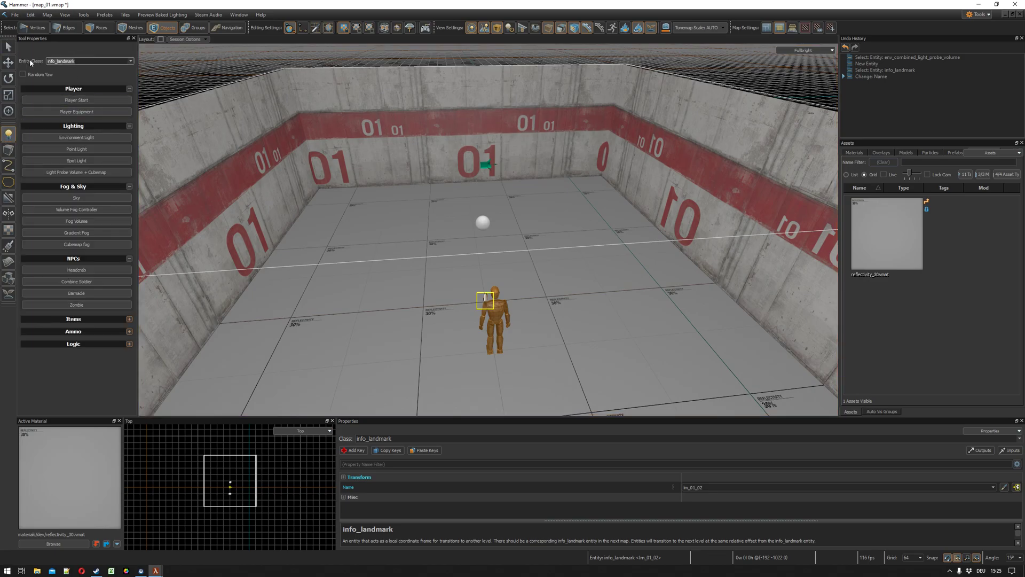
text(trigge)
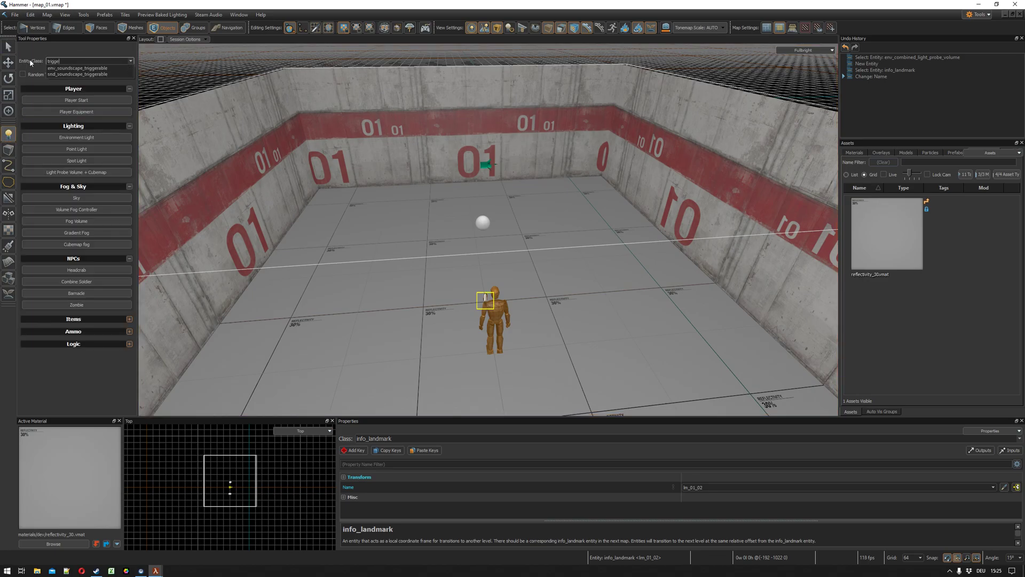
Step: Create a block of about 256 × 128 × 64 units on the map_01 floor and tie it to a trigger_multiple entity
click(9, 150)
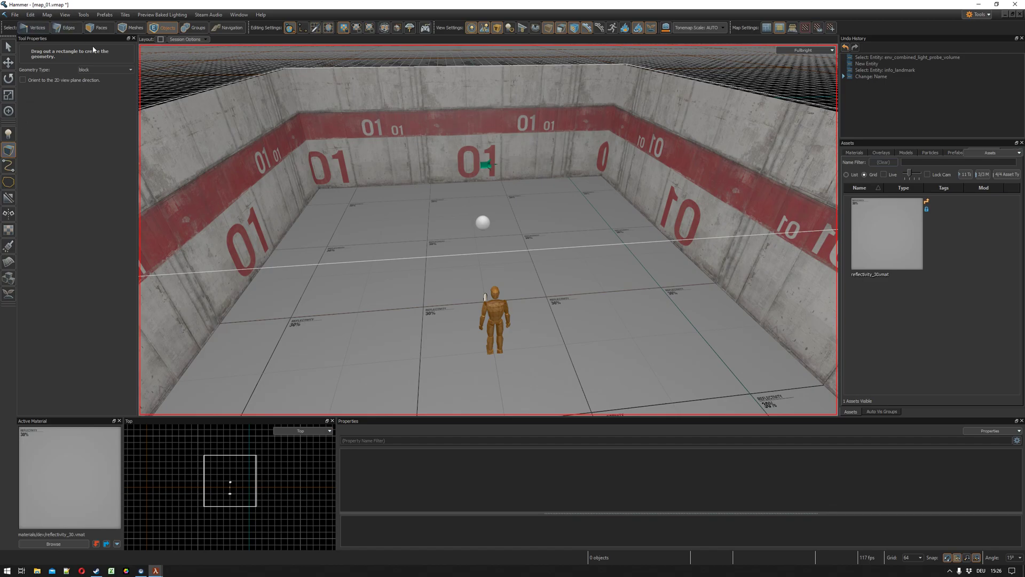
key(w)
right_drag(351, 211, 351, 211)
drag(372, 263, 634, 315)
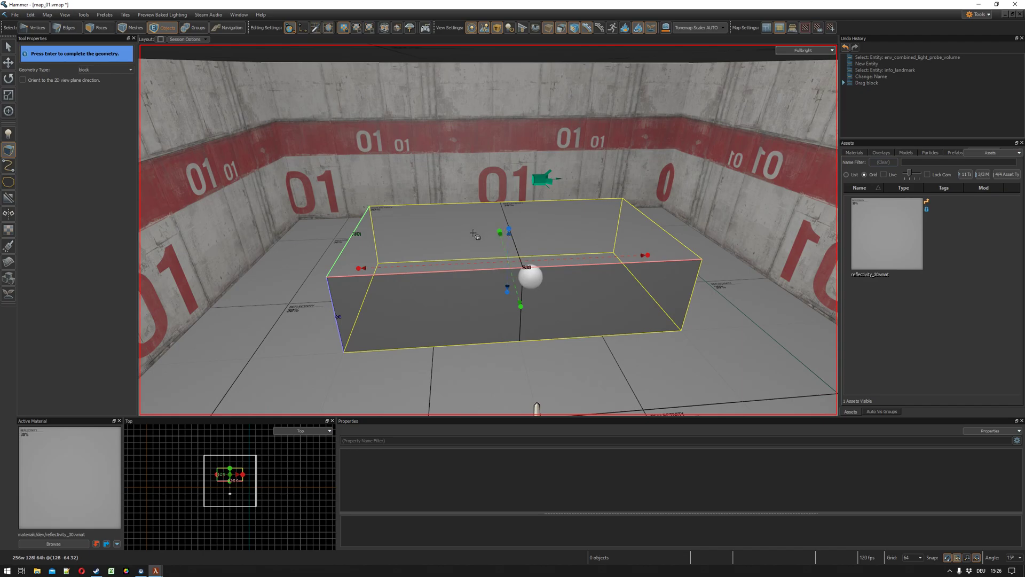
key(Return)
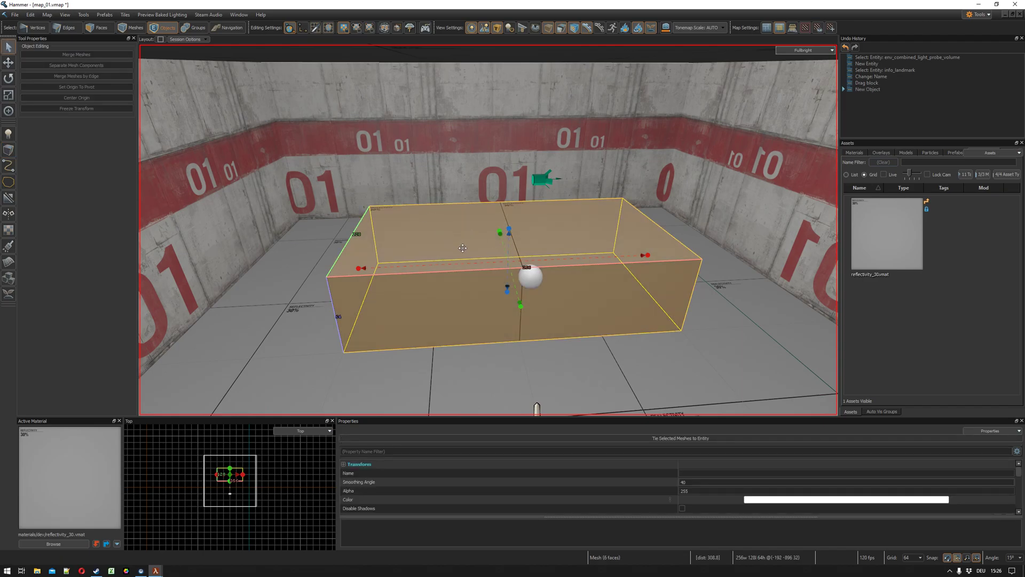
key(ctrl+t)
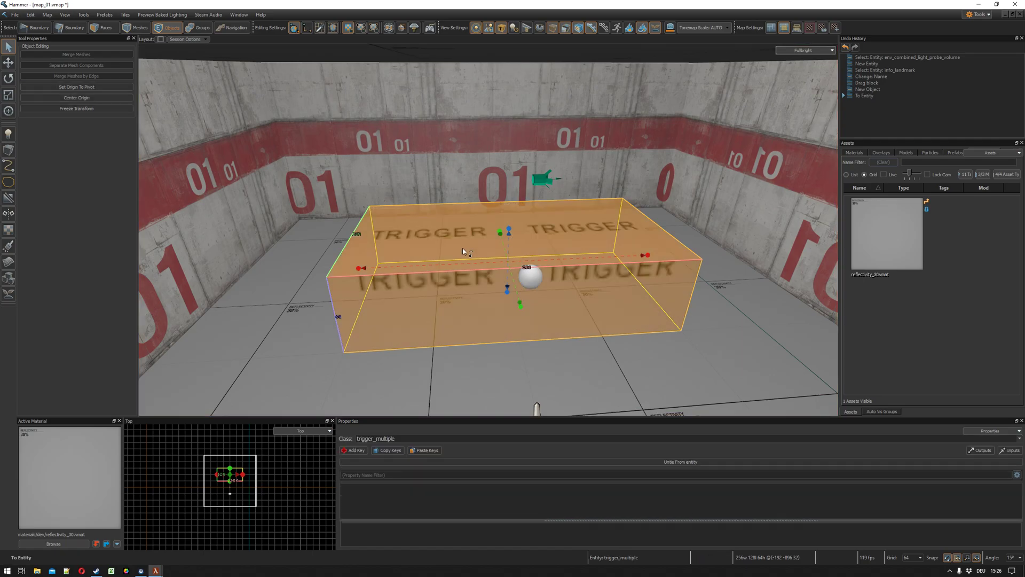
Step: Change the class of the trigger block in map_01 to trigger_changelevel
double_click(377, 439)
text(changelevel)
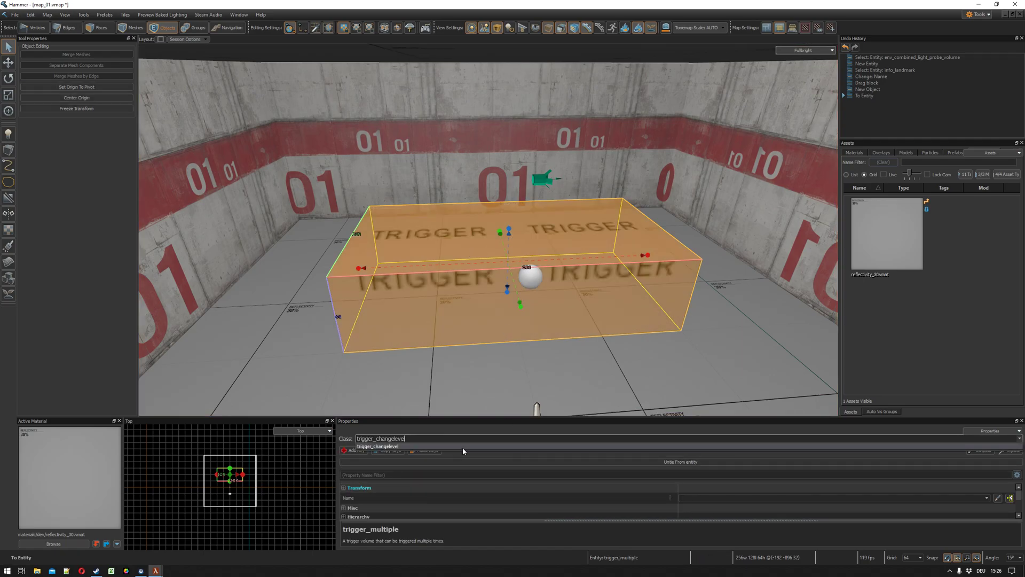
key(Return)
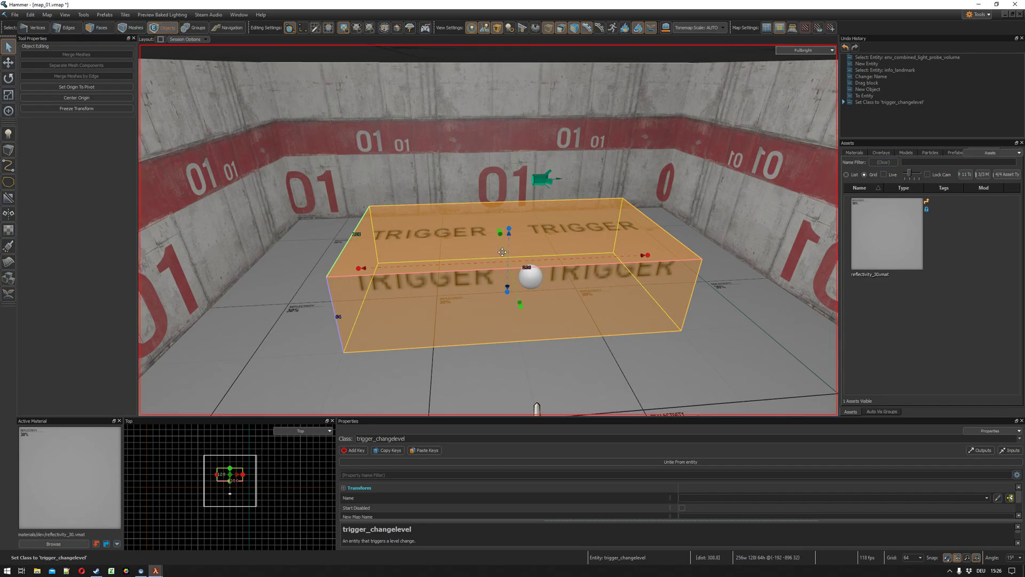
Step: Set the map_01 trigger's New Map Name to map_02 and its Landmark Name to lm_01_02
key(alt+Return)
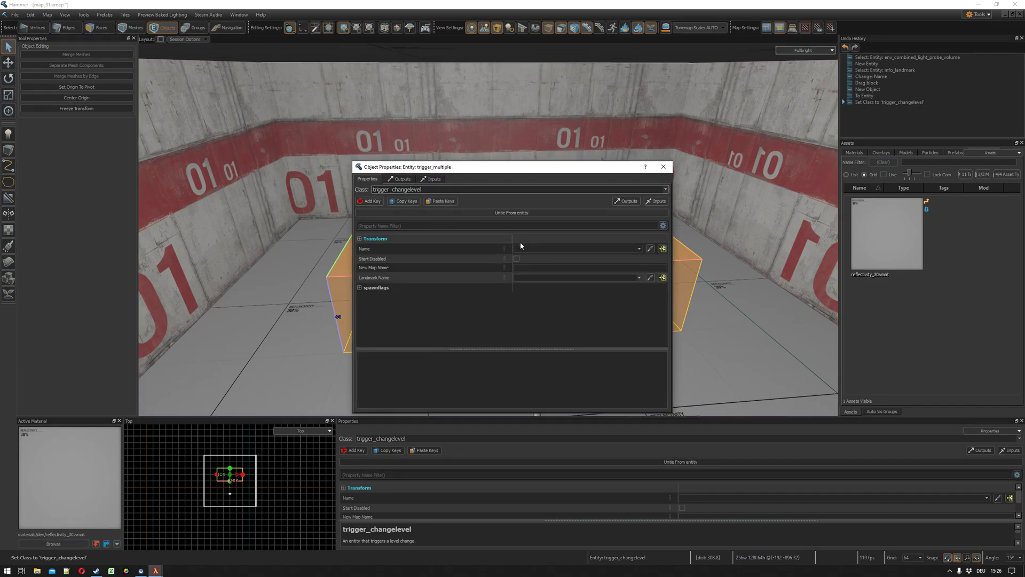
click(541, 248)
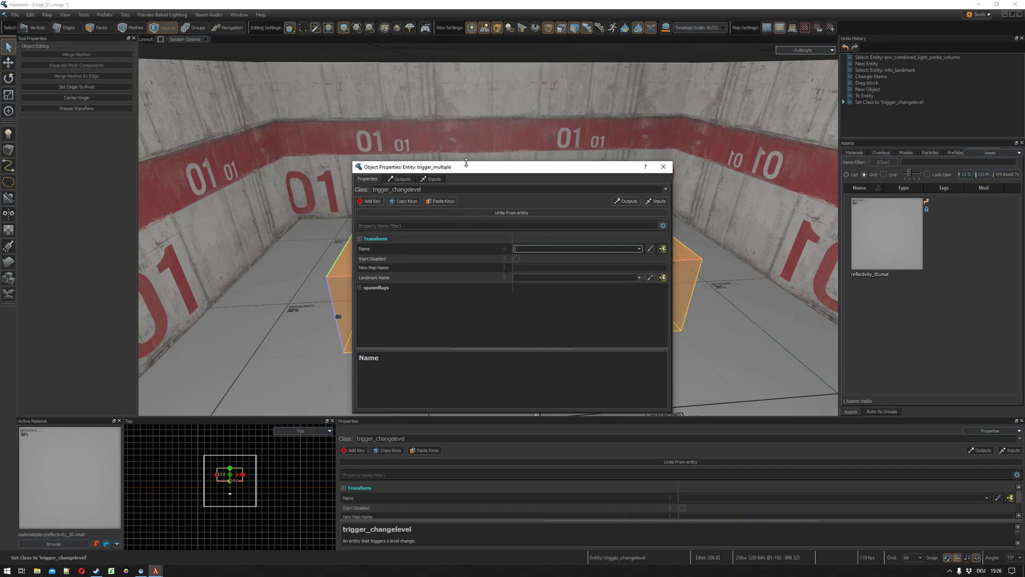
drag(466, 167, 466, 130)
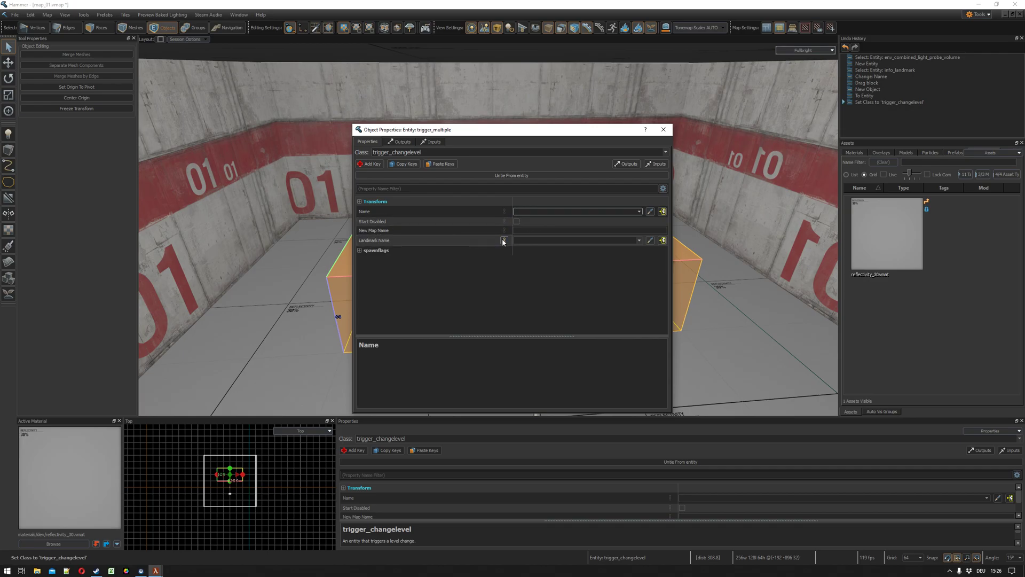
click(554, 231)
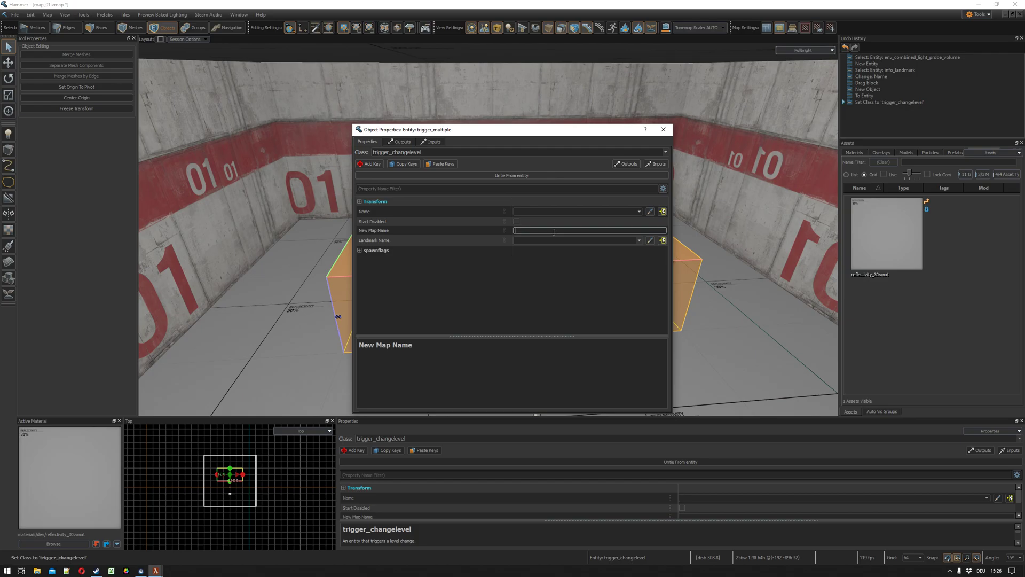
text(map_02)
click(573, 239)
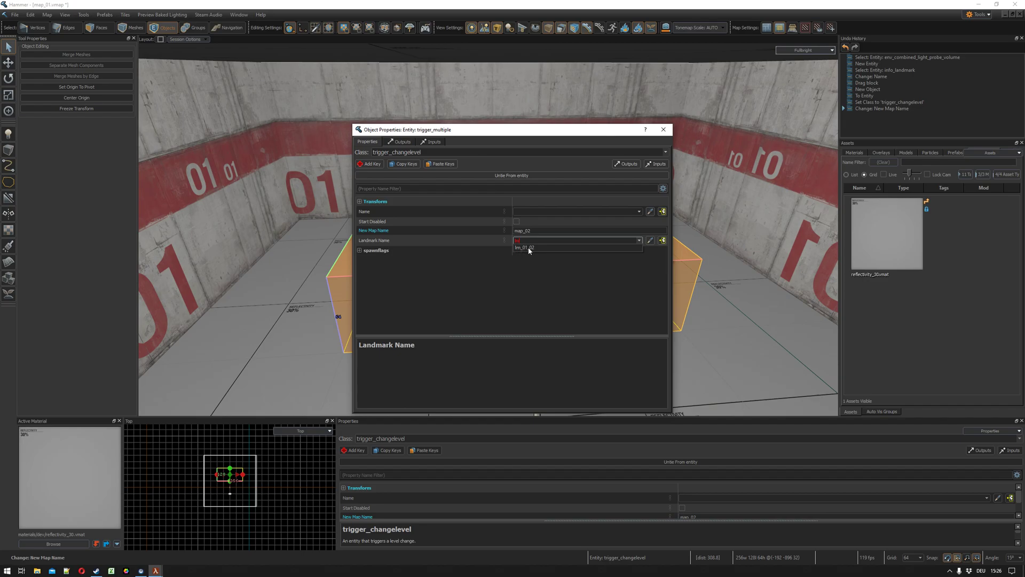
text(lm)
click(529, 248)
click(662, 131)
Step: Switch to map_02 and create a block of about 128 × 128 × 64 units on the floor beside the orange player figure
key(s)
right_drag(538, 155, 538, 155)
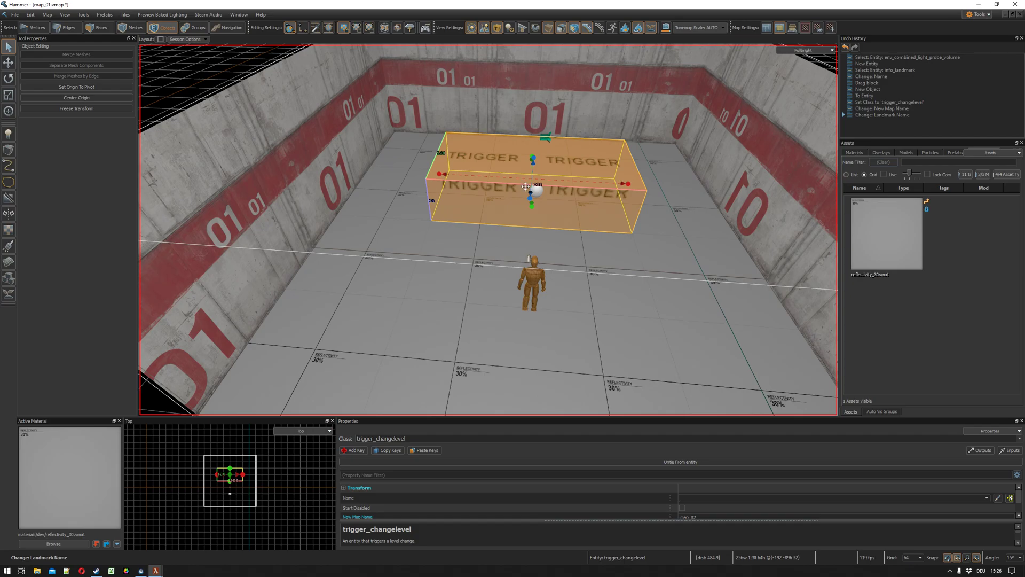
scroll(526, 187, down, 5)
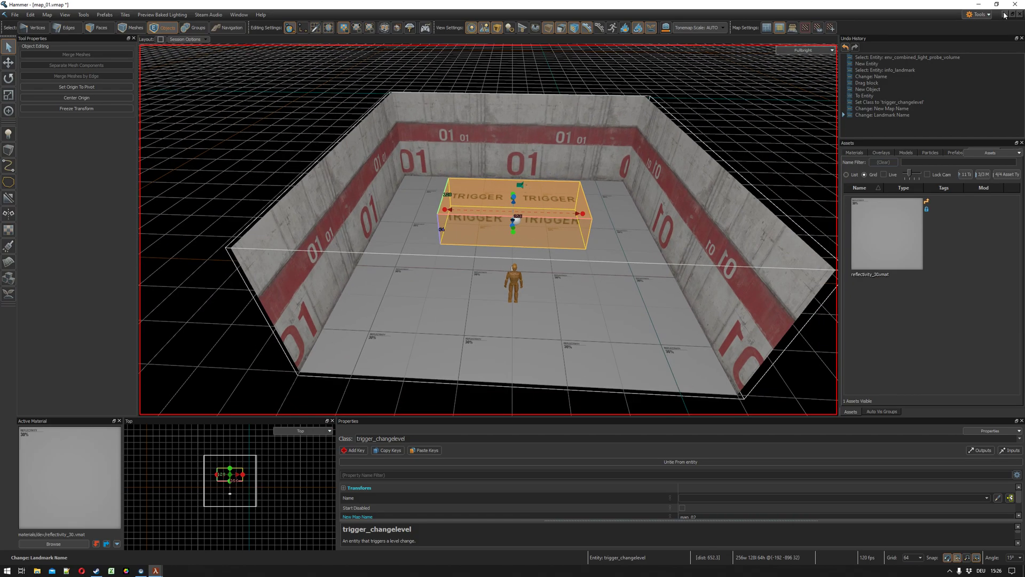
click(1005, 15)
click(242, 410)
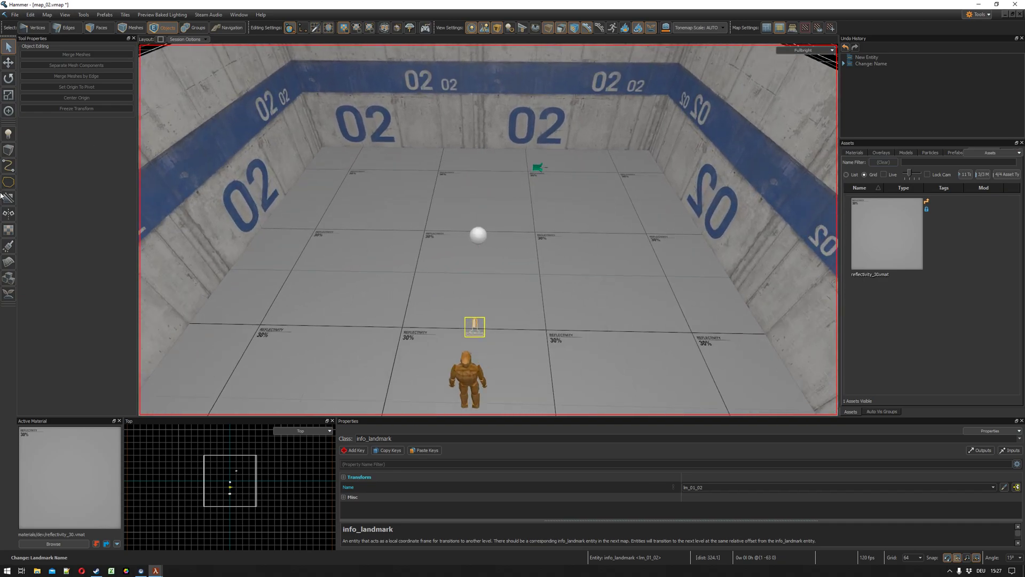
click(8, 150)
right_drag(521, 239, 508, 320)
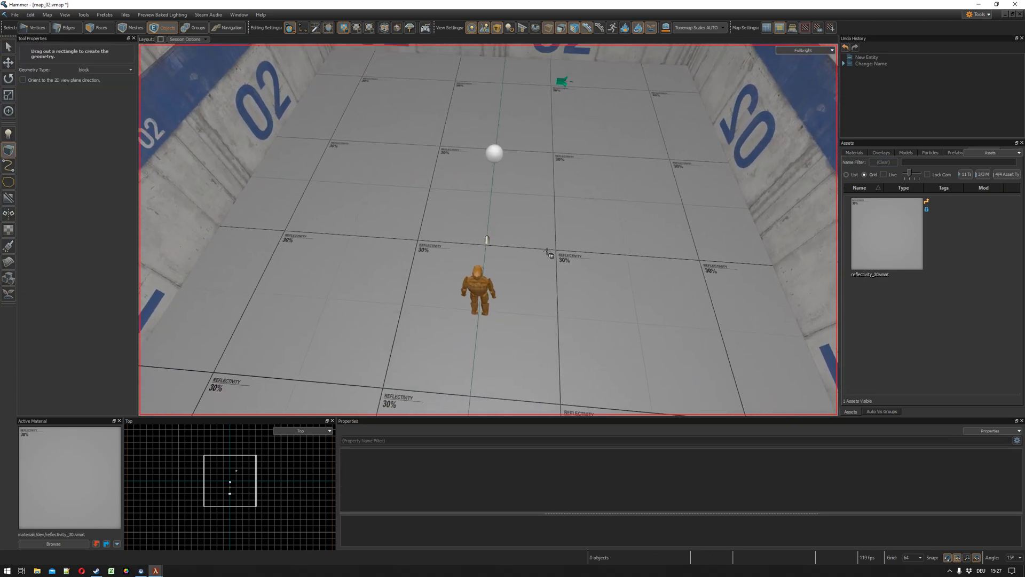
drag(545, 251, 721, 383)
key(d)
mouse_move(650, 297)
right_down()
mouse_move(801, 272)
mouse_move(662, 315)
mouse_move(650, 298)
right_up()
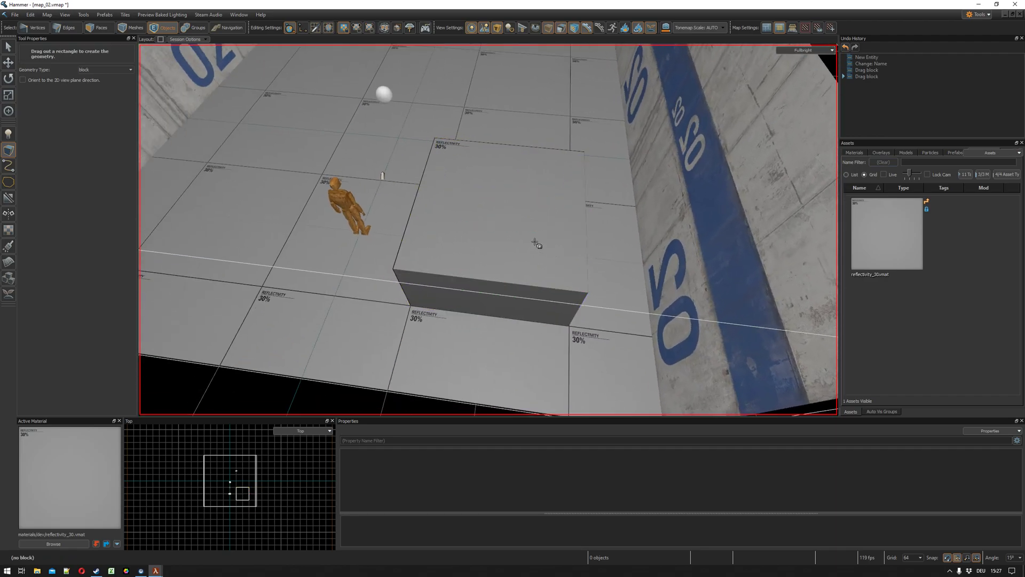
key(Escape)
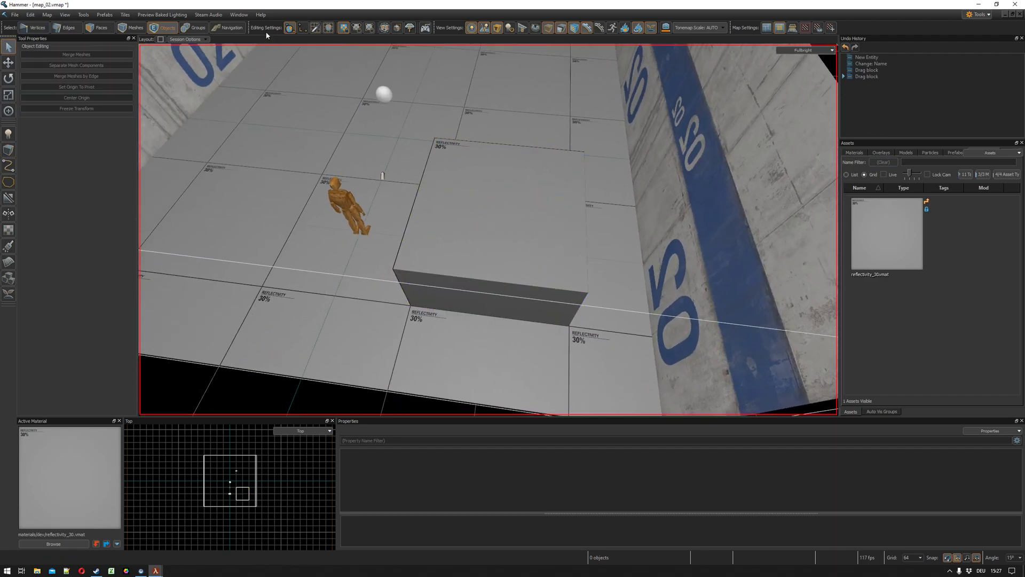
Step: Tie the map_02 block to an entity and set its class to trigger_changelevel
click(478, 203)
key(ctrl+t)
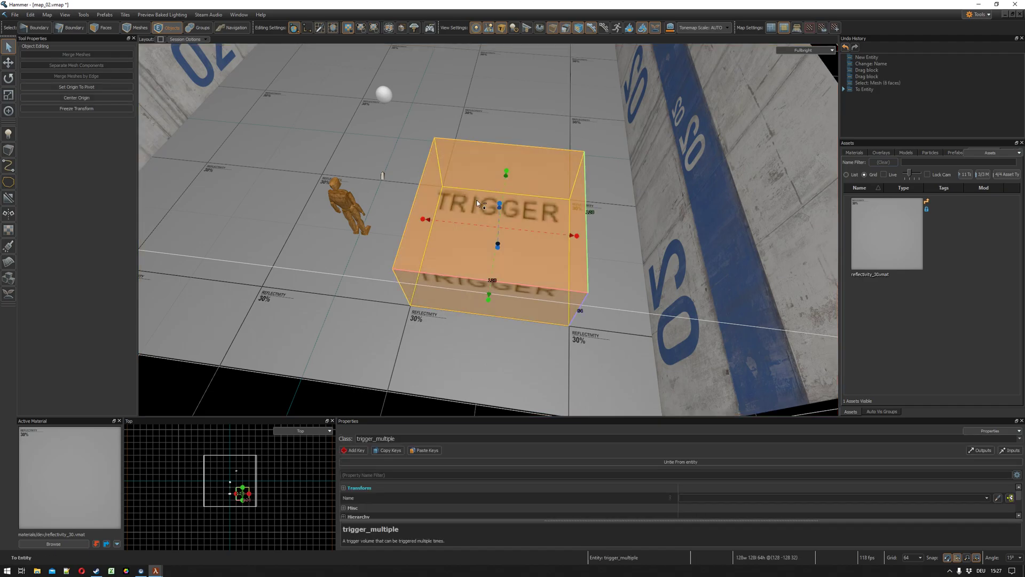
drag(376, 439, 420, 442)
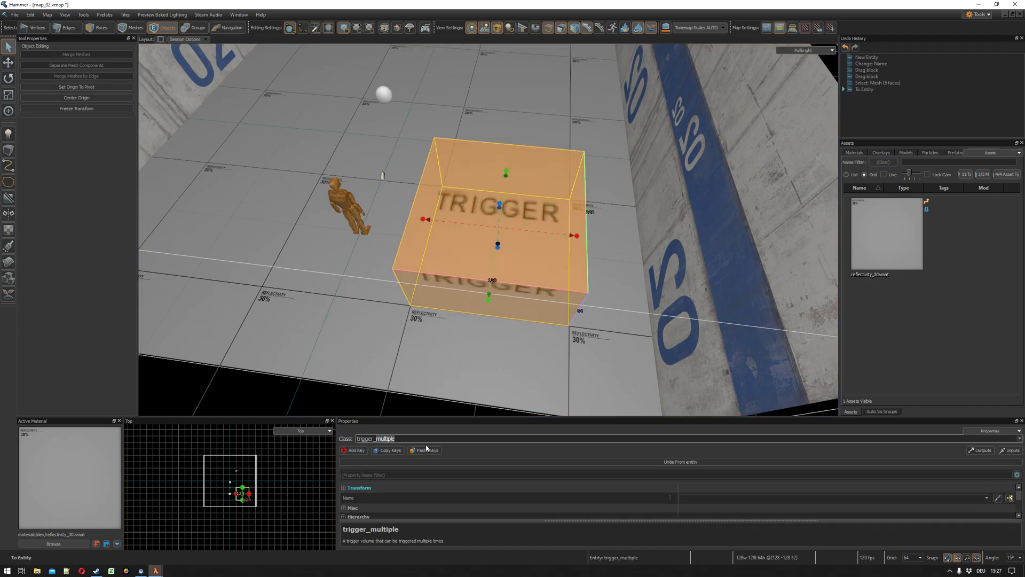
text(chan)
key(Return)
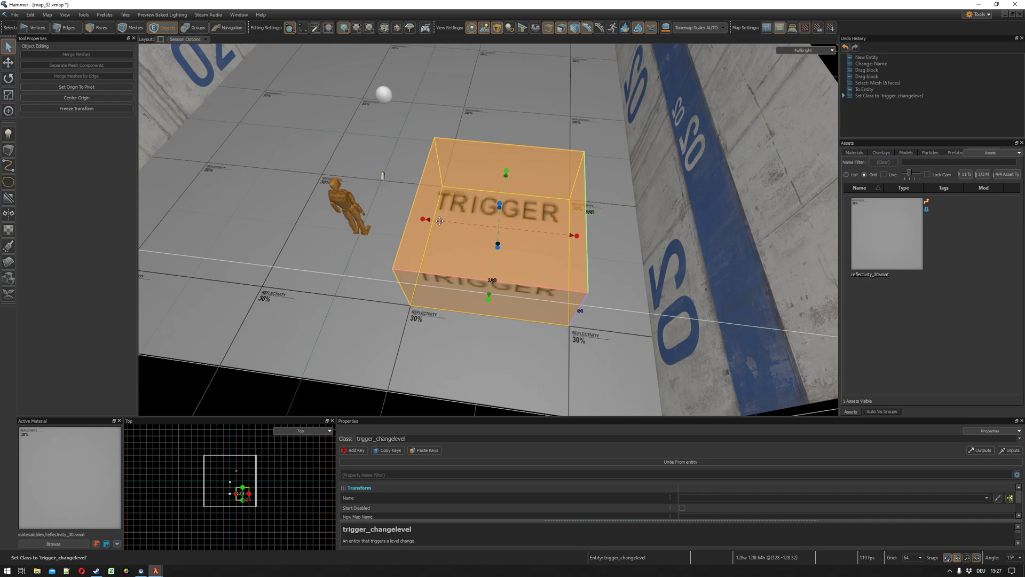
Step: Set the map_02 trigger's New Map Name to map_01 and its Landmark Name to lm_01_02
double_click(575, 230)
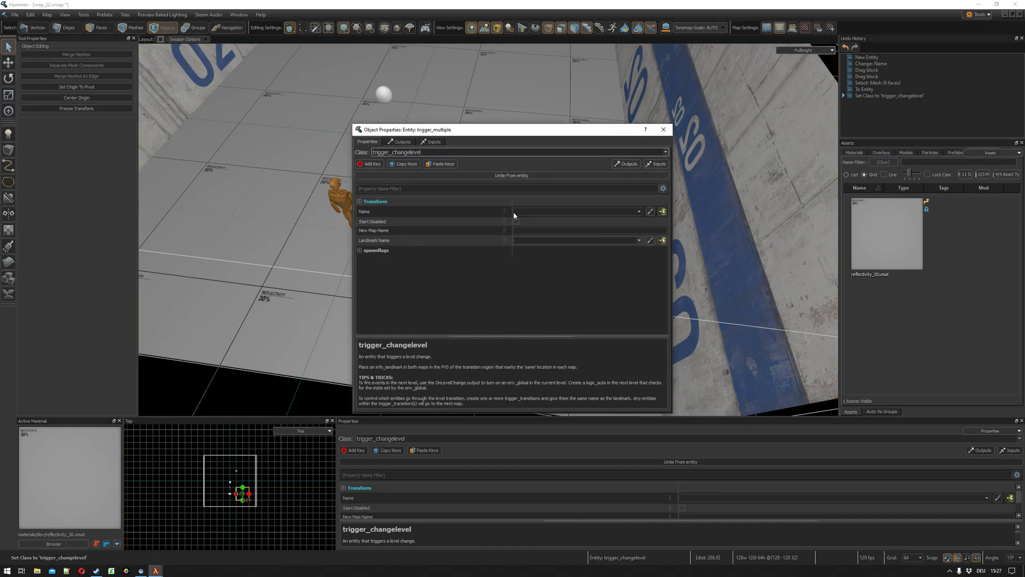
click(523, 230)
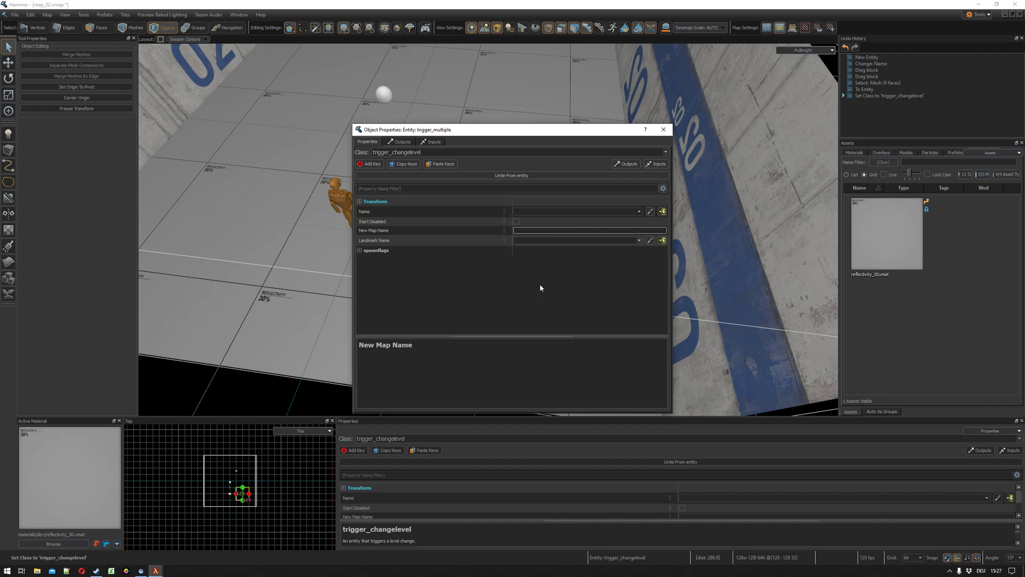
text(map_01)
key(Tab)
text(lm_01_02)
key(Return)
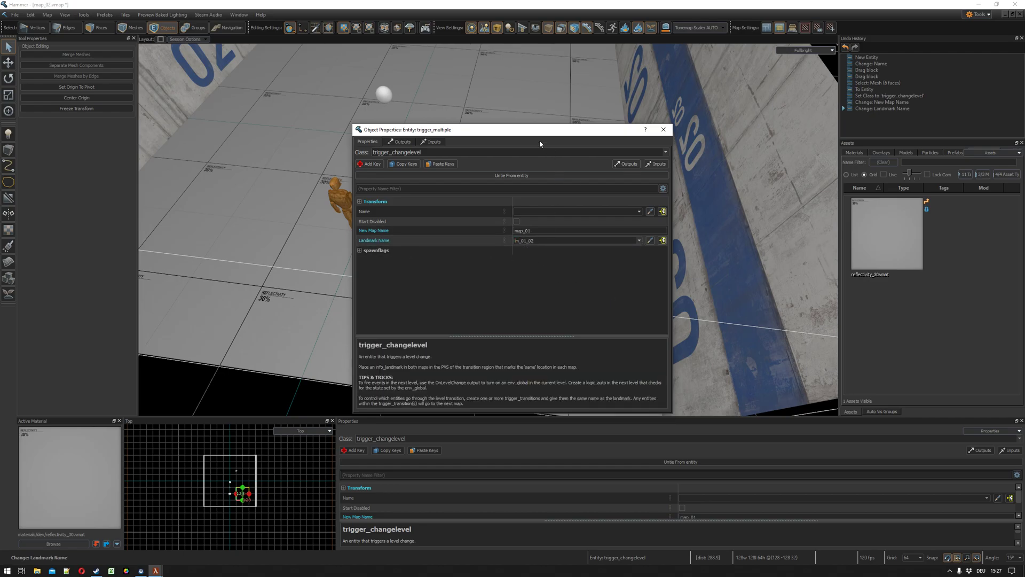
Step: Enable Start Disabled on the trigger_changelevel in map_02 and close its properties
drag(538, 130, 250, 160)
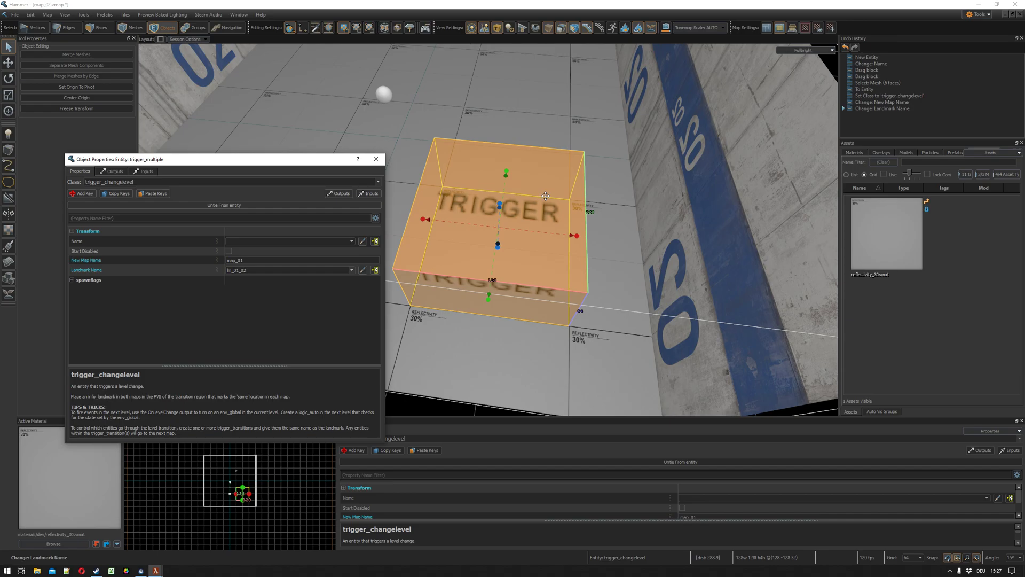
drag(275, 161, 780, 133)
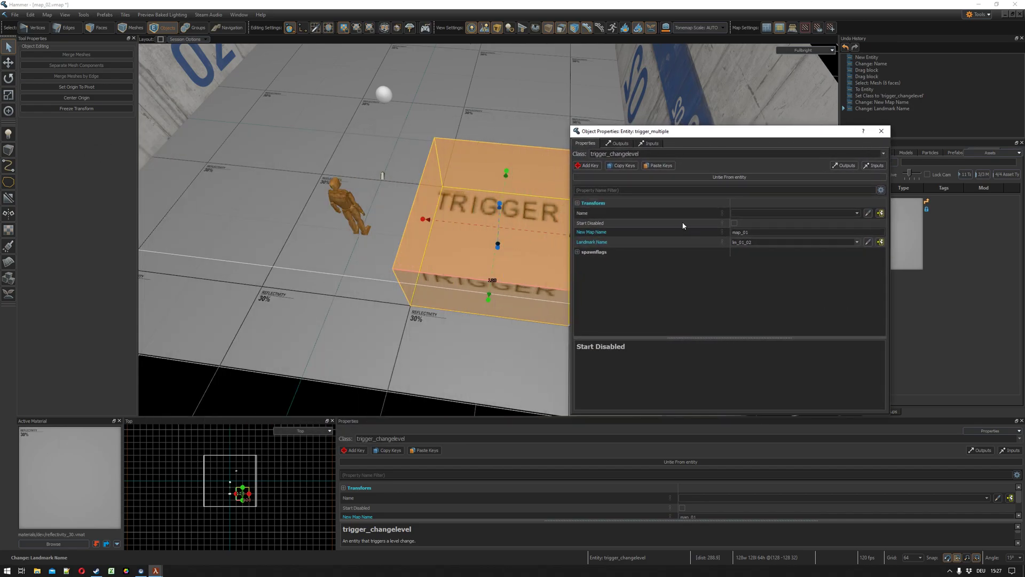
click(735, 222)
drag(717, 134, 703, 132)
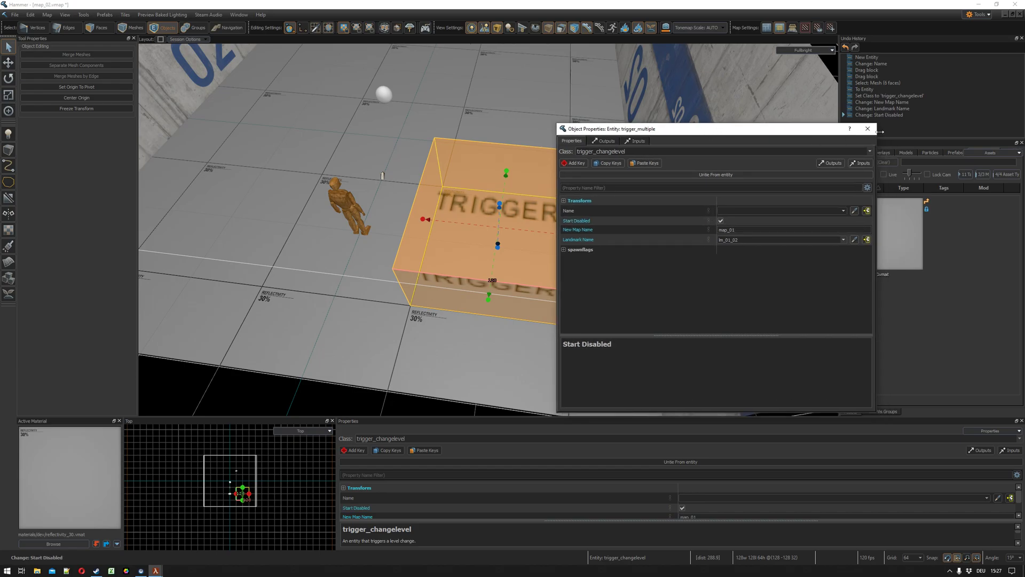
click(868, 128)
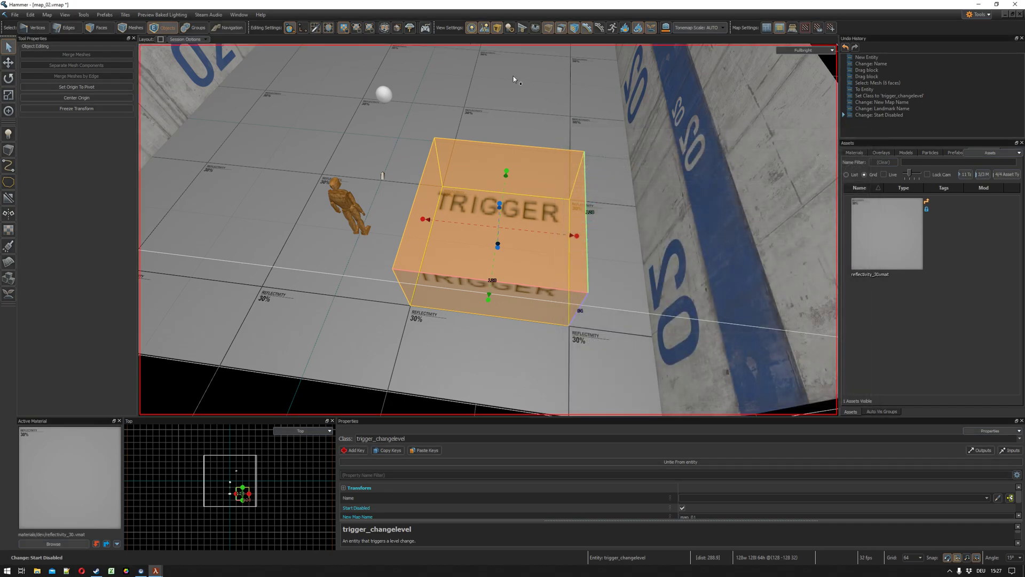
scroll(487, 229, down, 10)
scroll(488, 230, down, 8)
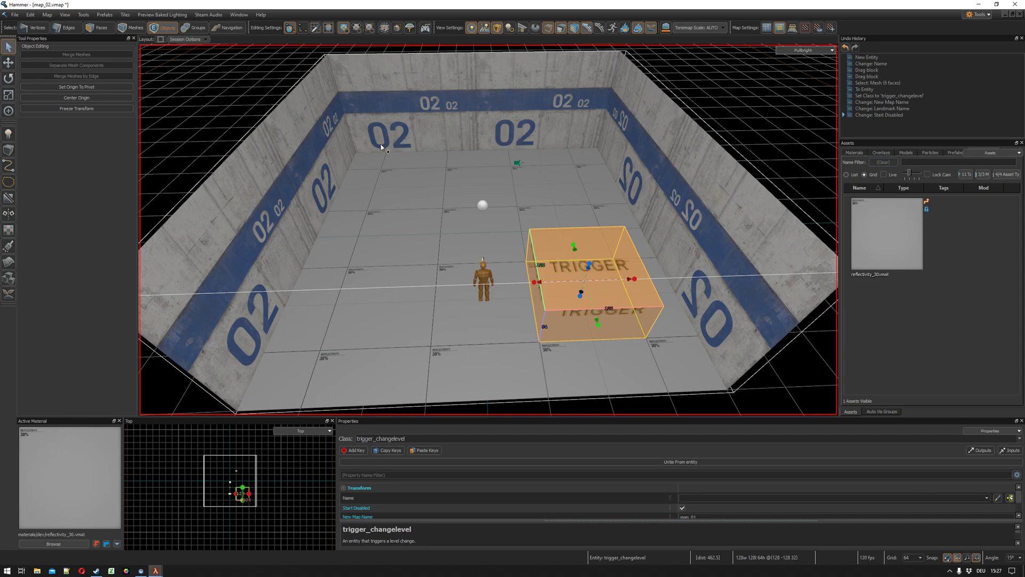
Step: Build map_02 with the Fast Compile preset and load it in the engine, saving the map's changes
key(F9)
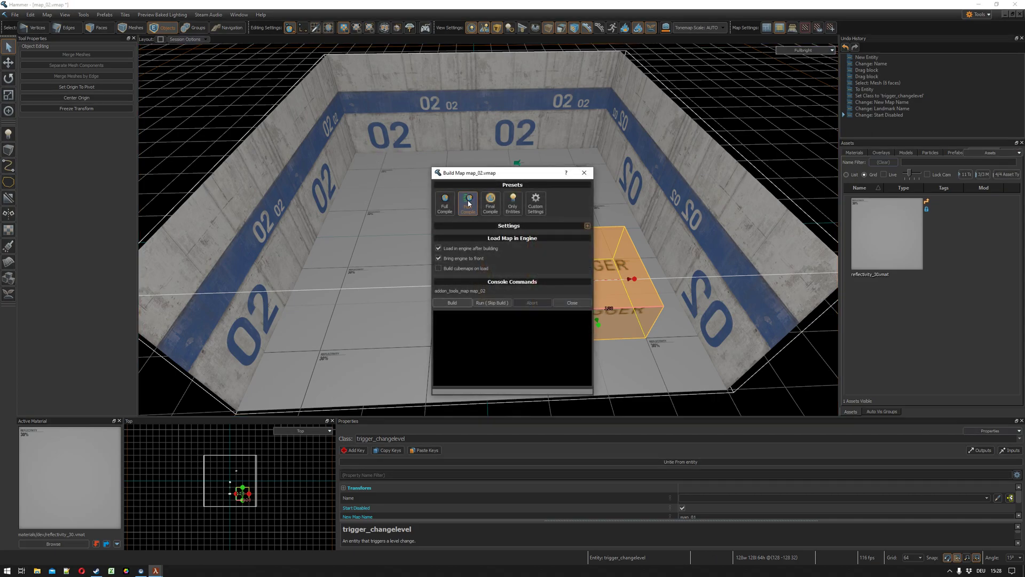
click(451, 302)
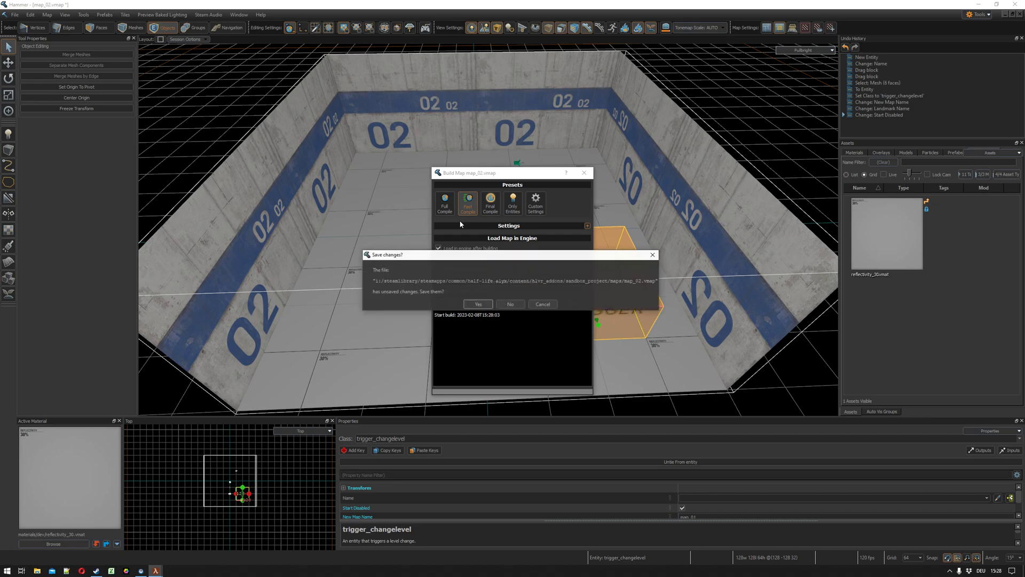
click(478, 303)
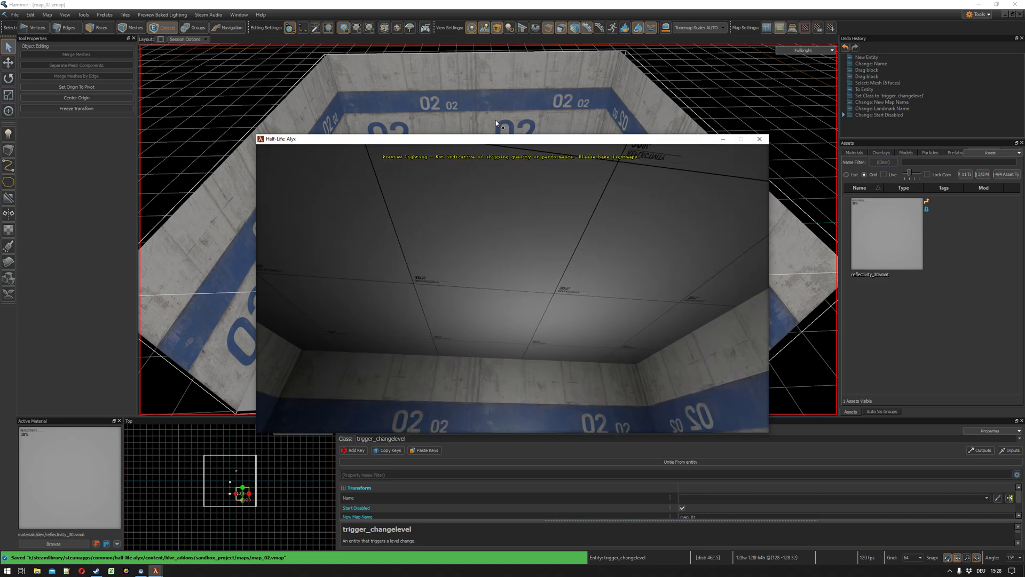
Step: Switch to map_01 and build it with the same Fast Compile preset, saving its changes and closing the build window
click(490, 12)
click(1005, 15)
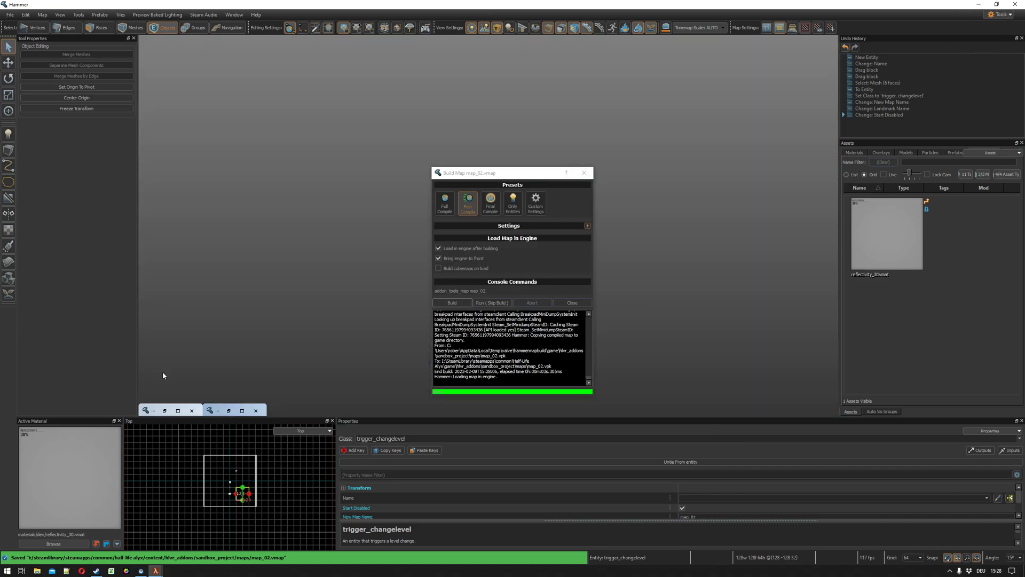
click(179, 412)
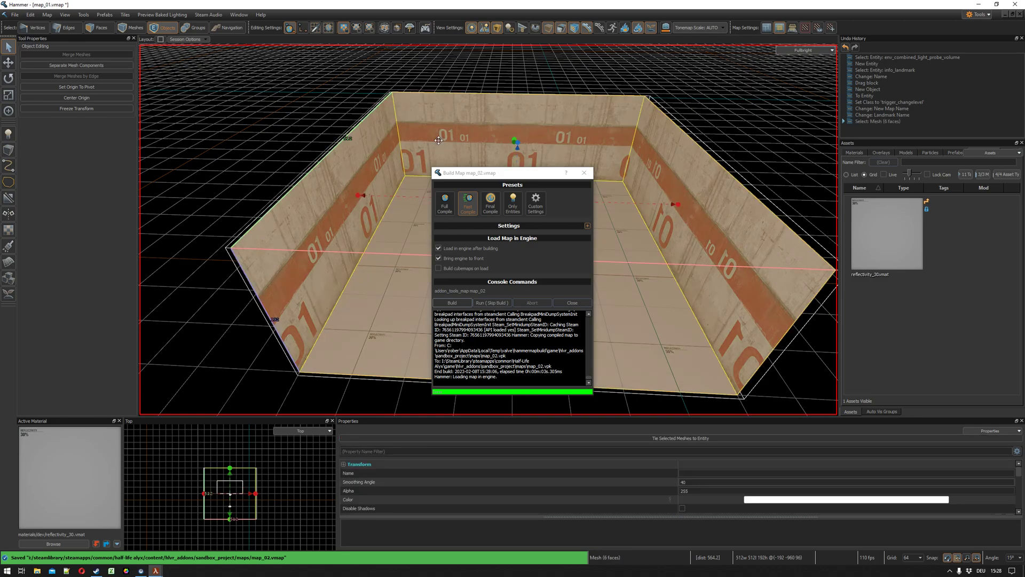
click(452, 302)
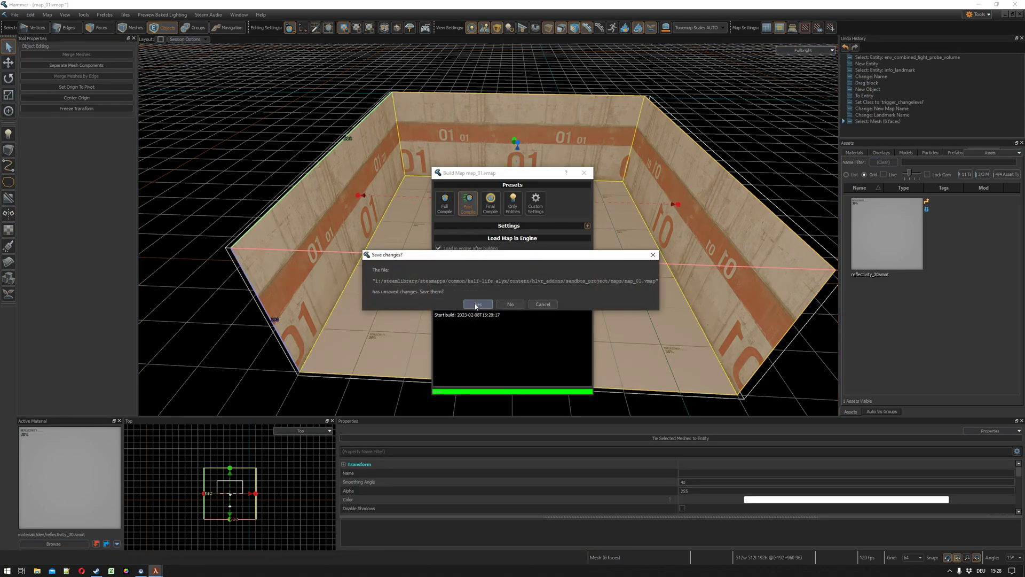
click(478, 305)
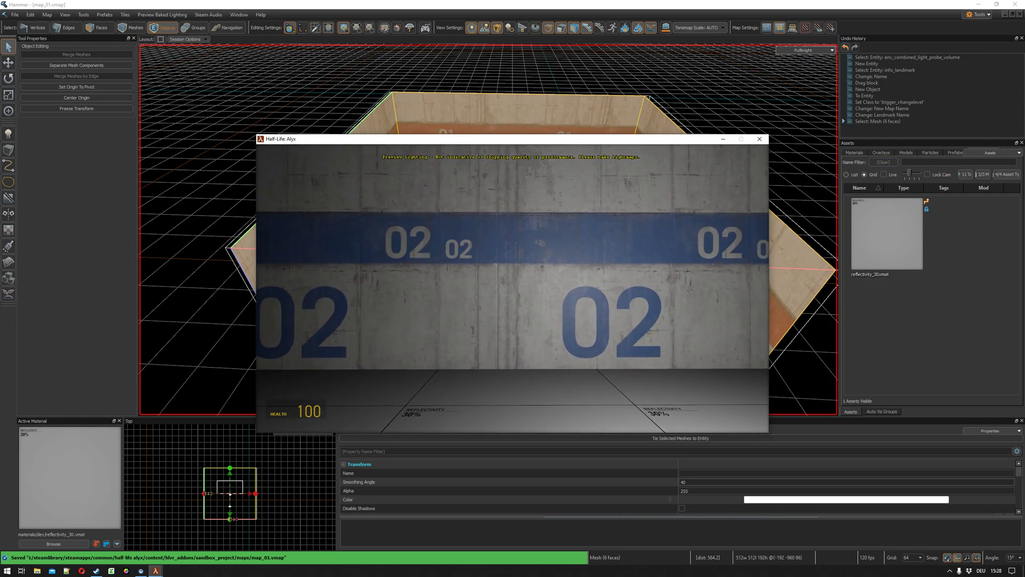
click(498, 131)
click(584, 173)
Step: Examine the trigger volume and the landmark in the map_01 room from several viewpoints
key(w)
right_drag(488, 230, 488, 230)
key(w)
key(s)
key(s)
key(w)
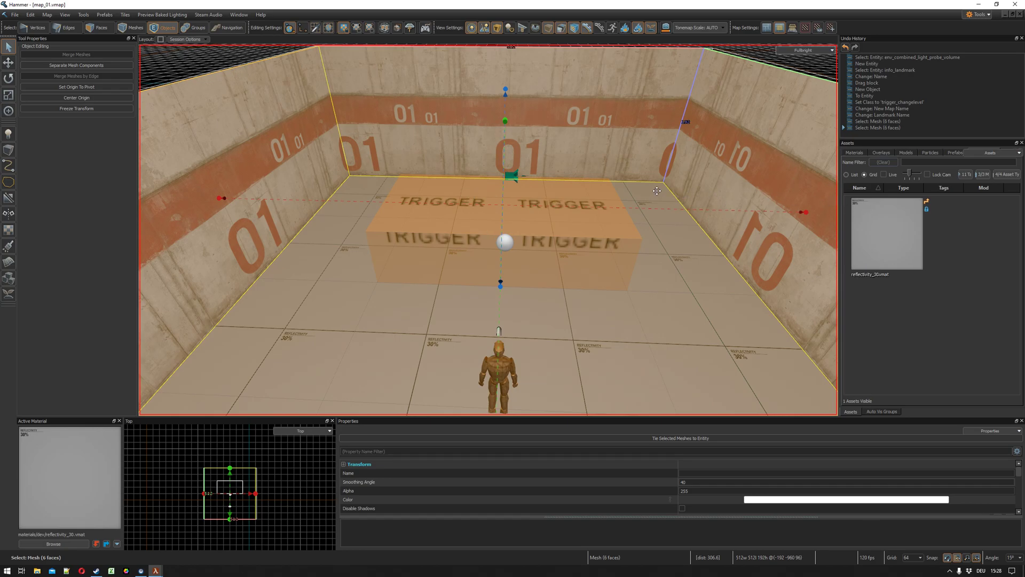
right_drag(622, 205, 488, 229)
key(w)
key(w)
key(s)
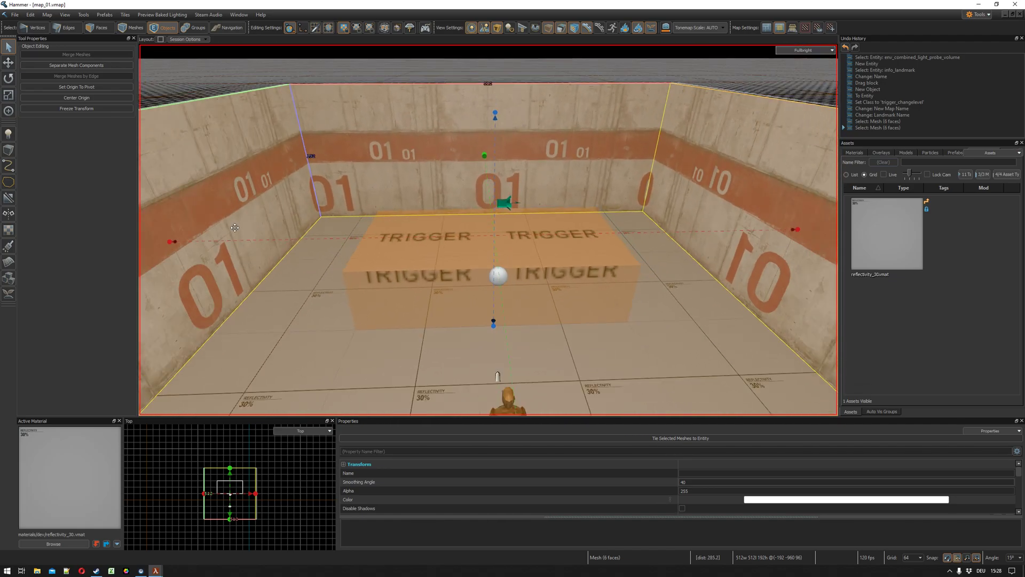
Step: Search the model assets for "manne" to find a mannequin for map_01
click(8, 134)
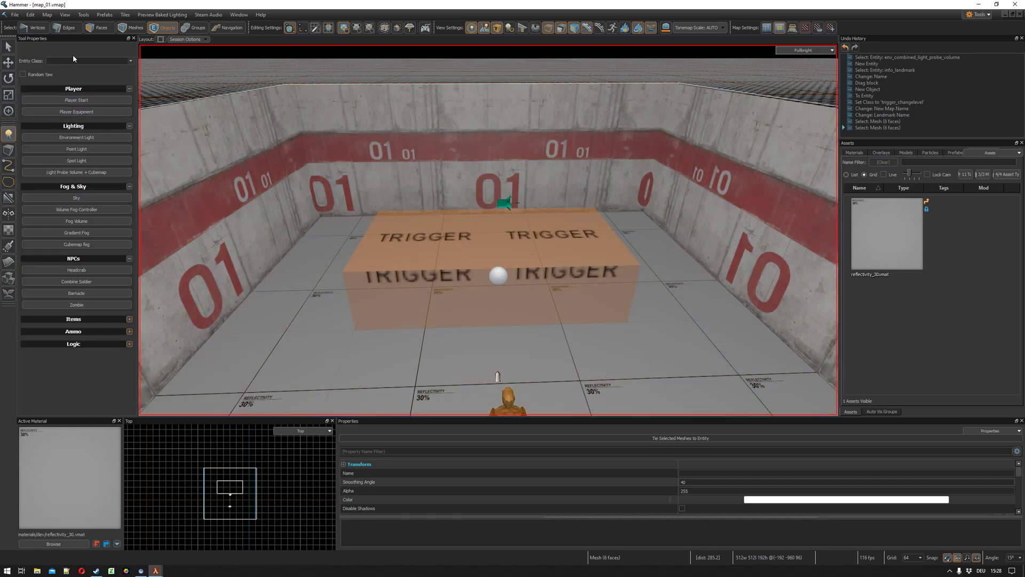
click(910, 153)
double_click(909, 162)
key(BackSpace)
key(BackSpace)
key(BackSpace)
key(BackSpace)
key(BackSpace)
text(manne)
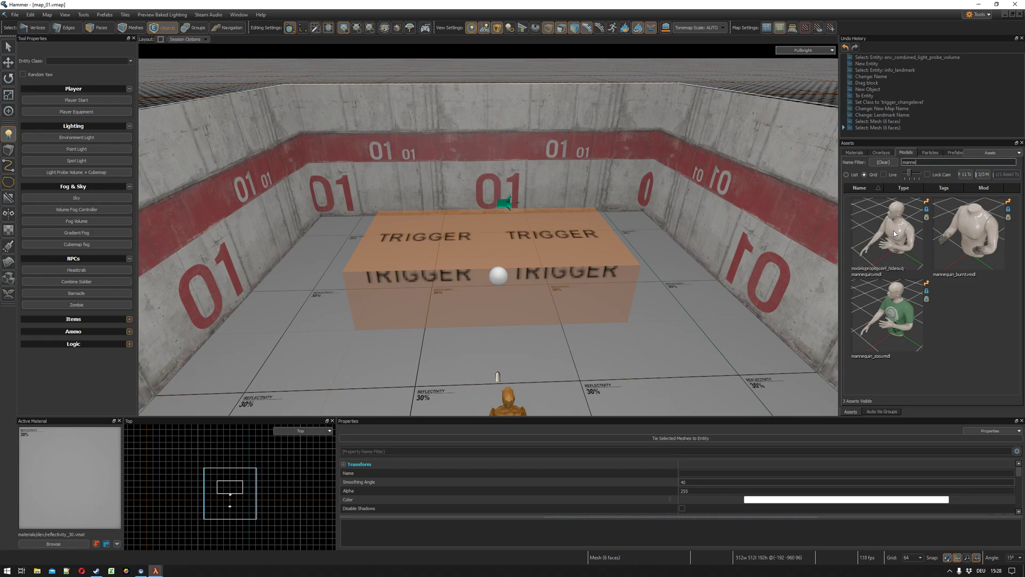
Step: Place the mannequin.vmdl model on the map_01 floor near the player start and set its class to prop_physics
drag(887, 234, 577, 359)
right_drag(579, 360, 488, 230)
key(alt+Return)
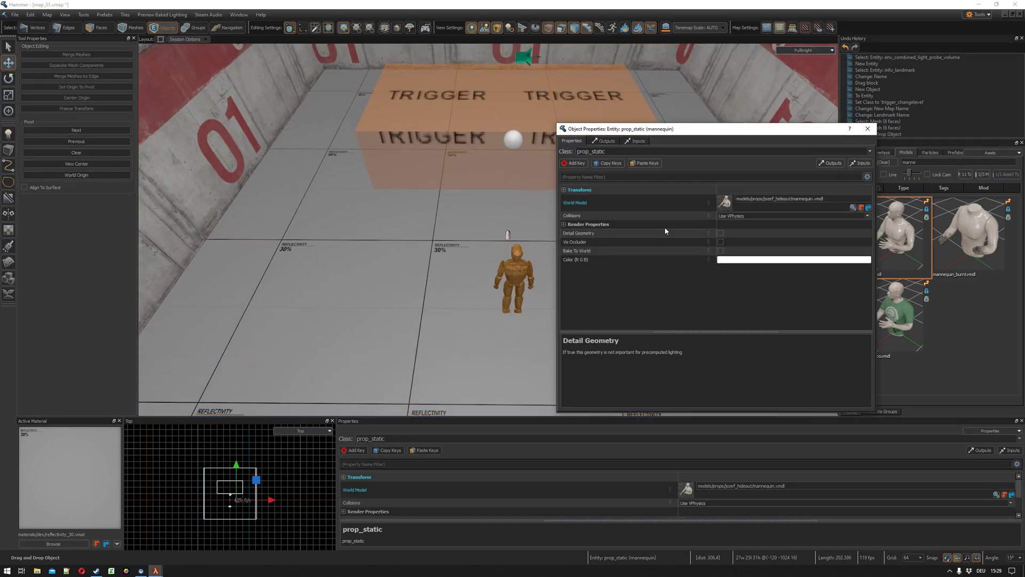
drag(590, 152, 651, 151)
text(_physic)
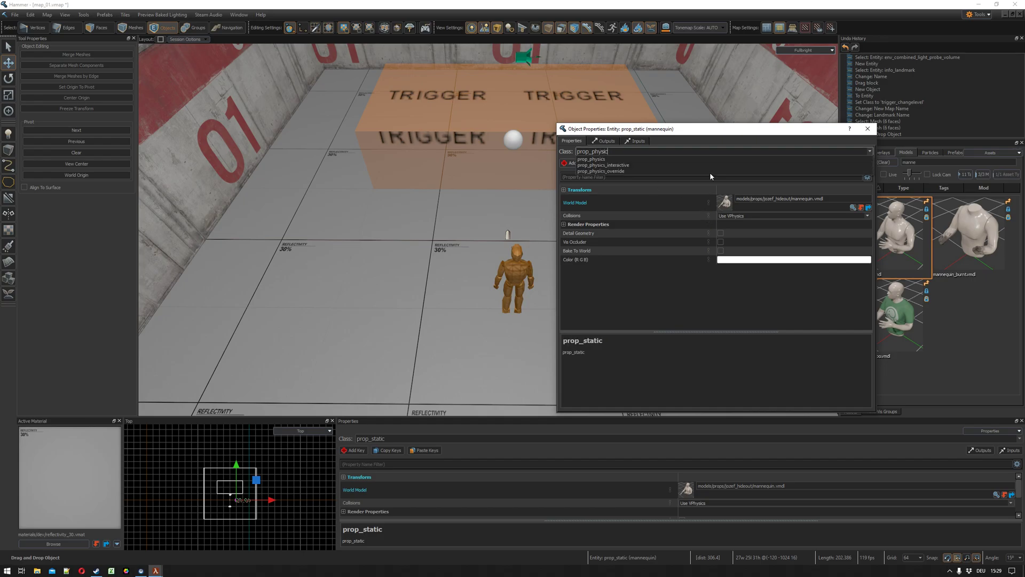
click(629, 158)
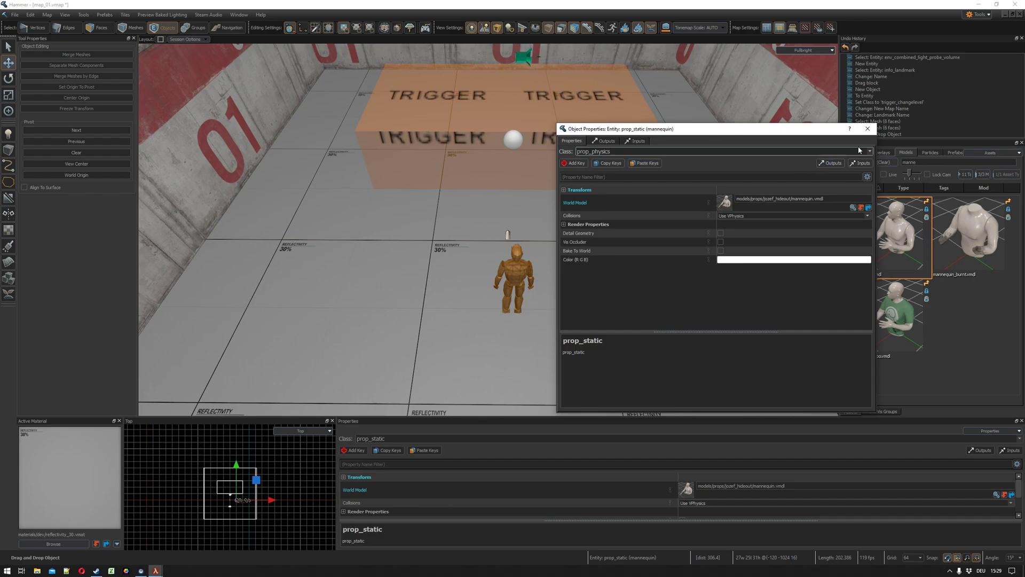
click(868, 130)
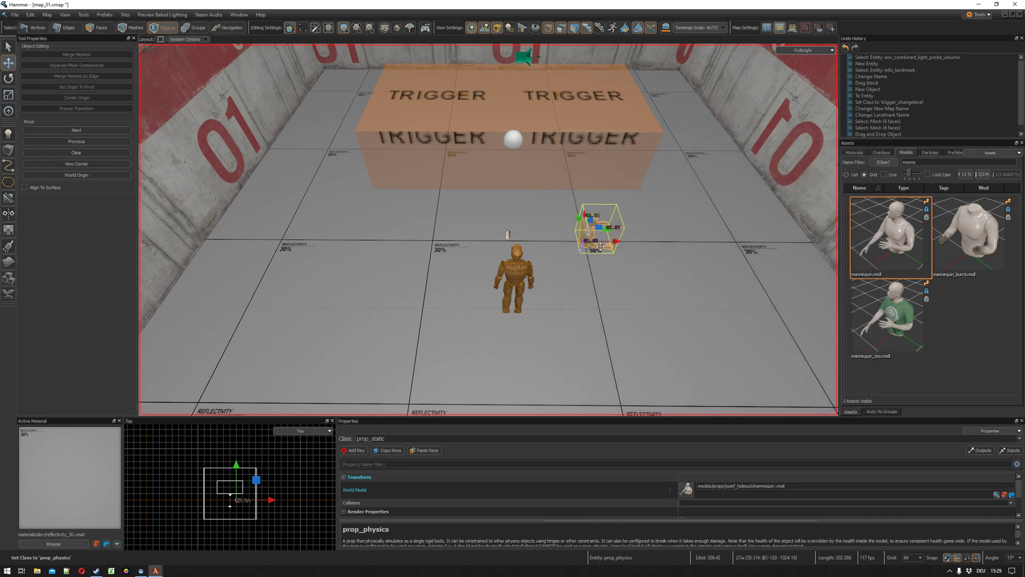
Step: Clone the mannequin to the far side of the room near the wall and move the original in front of the trigger volume
shift+drag(618, 245, 255, 230)
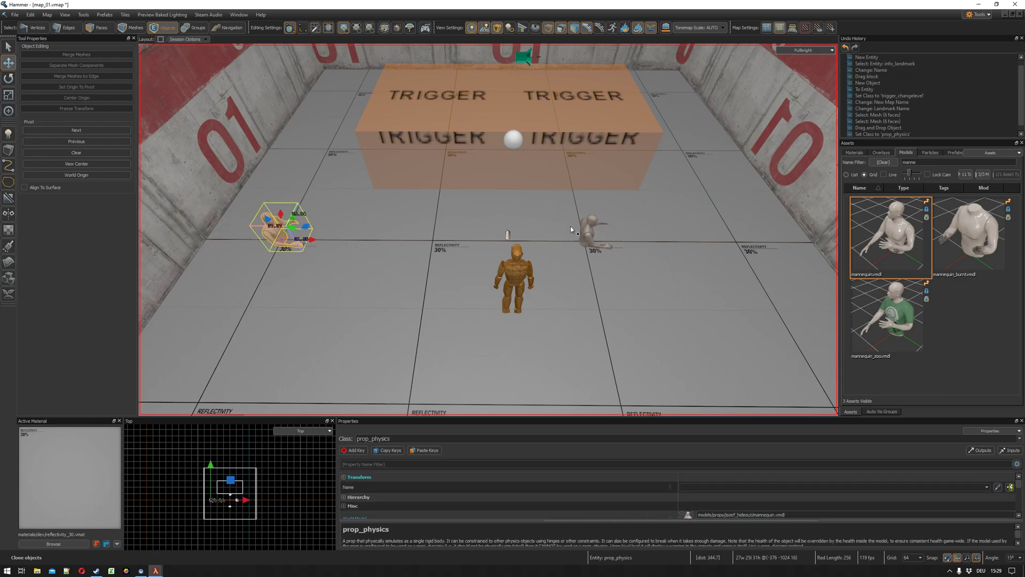
click(586, 232)
drag(620, 239, 537, 238)
Step: Build map_01 with the Fast Compile preset, saving its changes, test the level transition in the engine, and close the build window
right_drag(469, 195, 488, 229)
scroll(488, 229, down, 5)
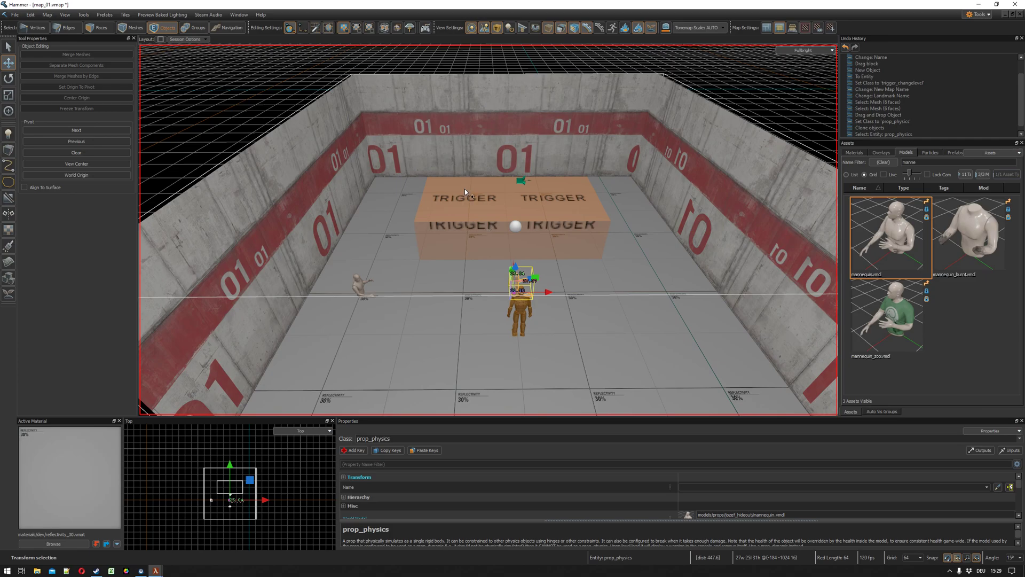
key(F9)
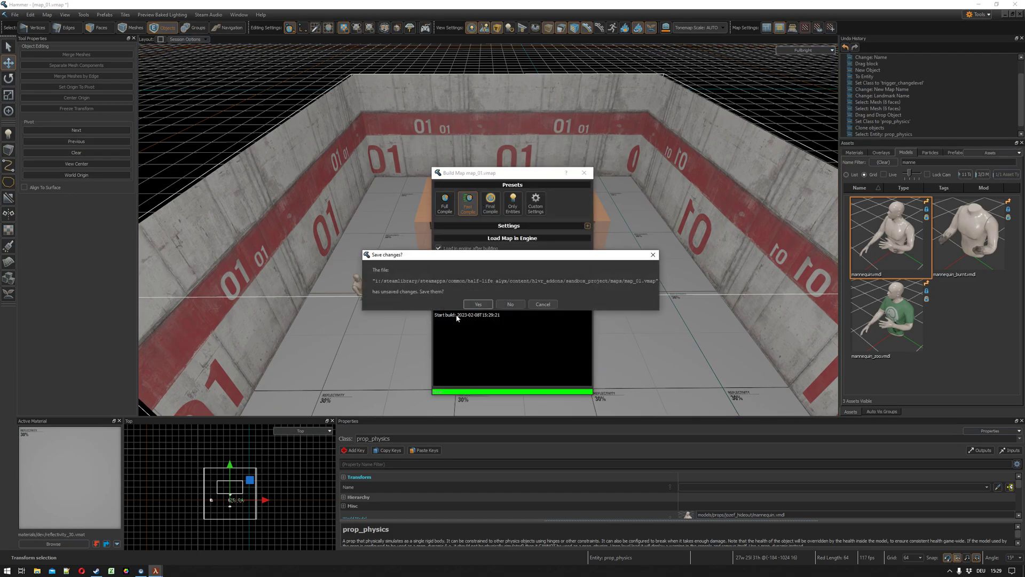
click(476, 304)
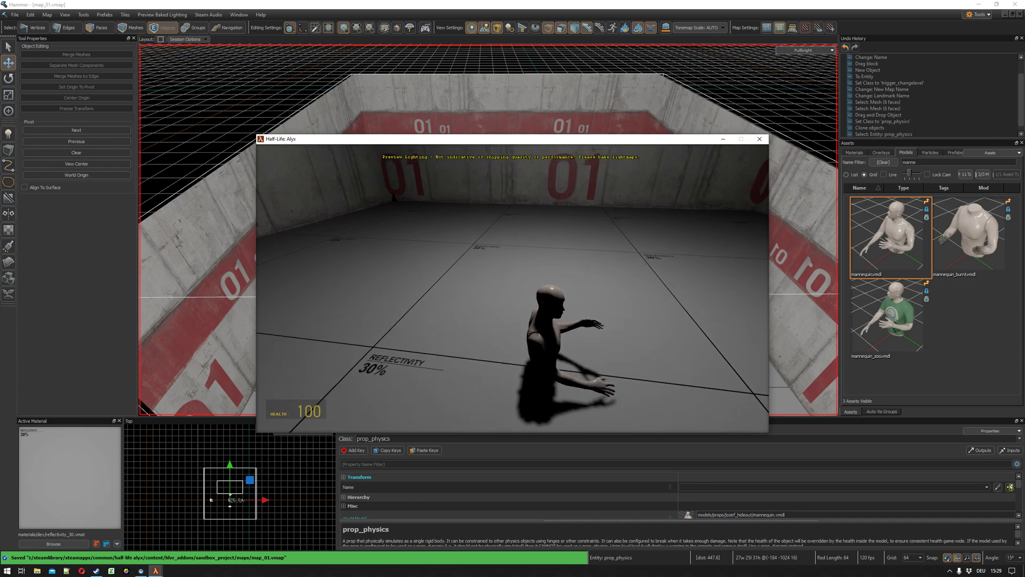
key(Escape)
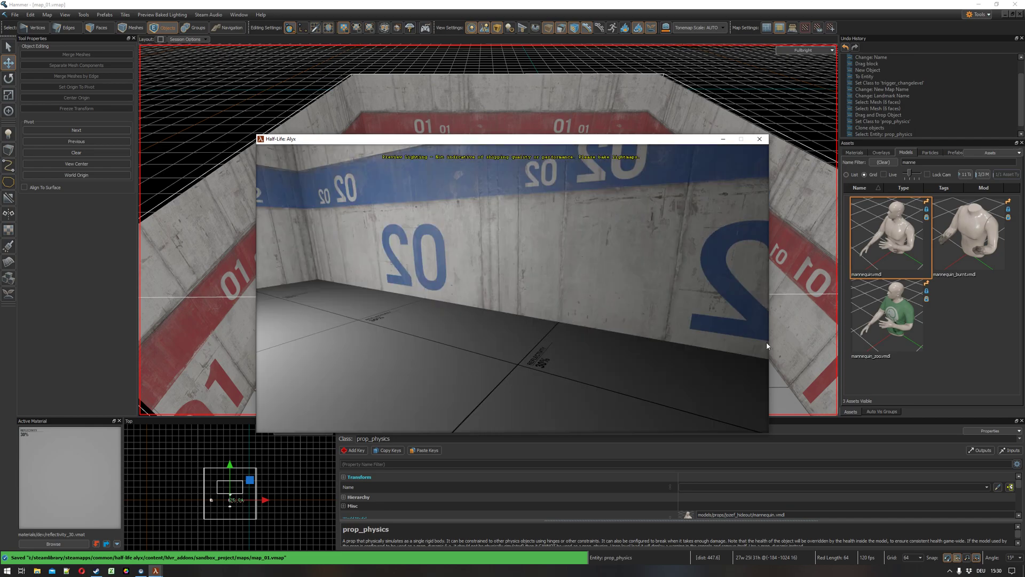
click(635, 15)
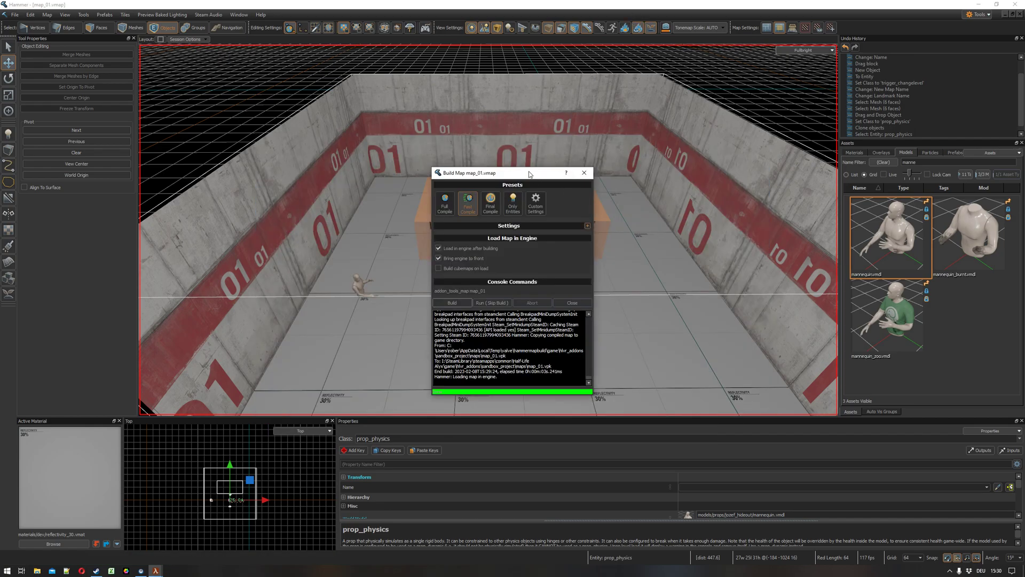
drag(531, 174, 537, 172)
key(Escape)
Step: Create a 256 × 320 × 64 block enclosing the level-change trigger and the central mannequin, leaving the mannequin near the wall outside
right_drag(502, 191, 488, 230)
key(w)
scroll(502, 190, down, 3)
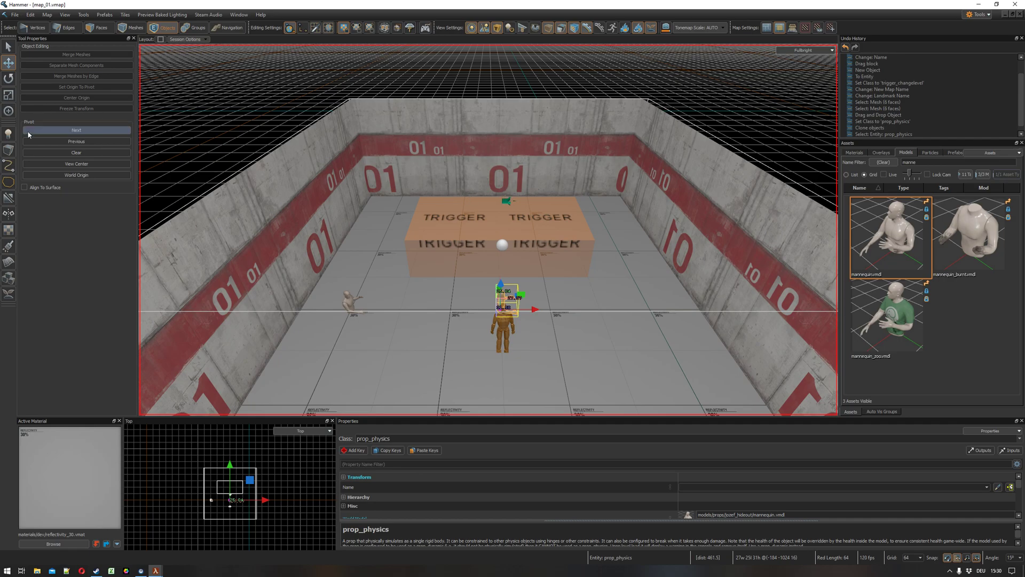
click(9, 150)
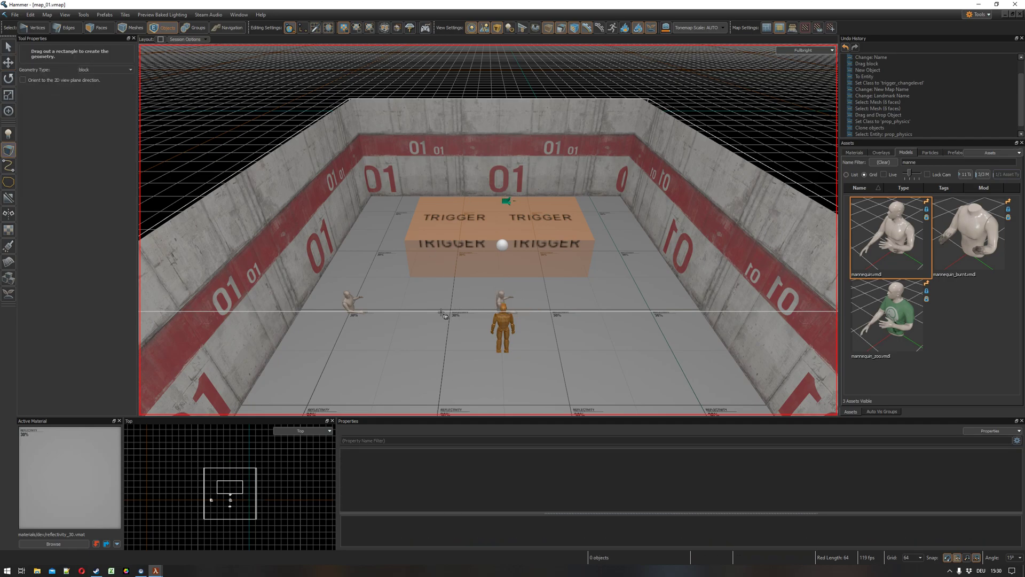
drag(389, 351, 574, 215)
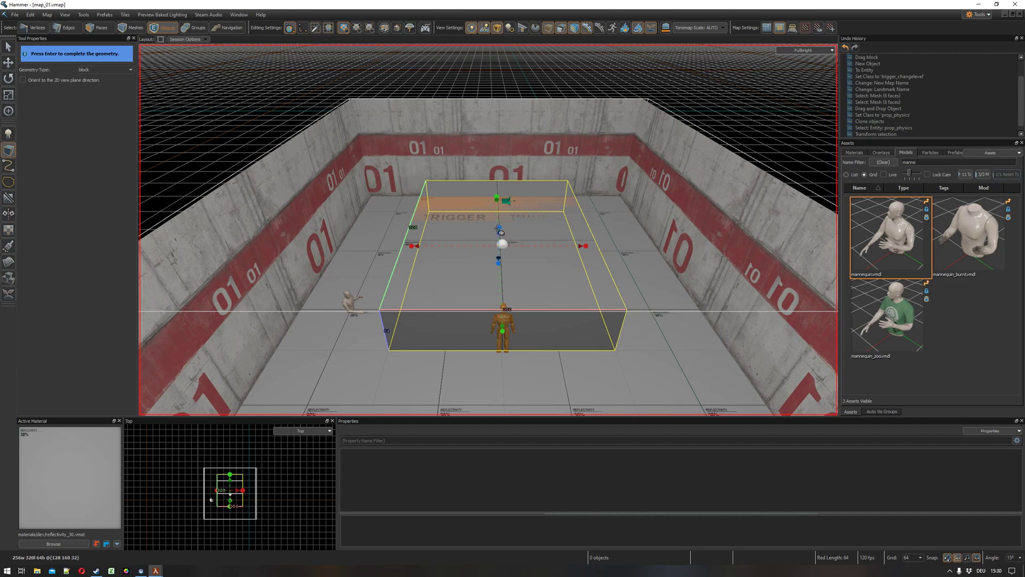
key(Return)
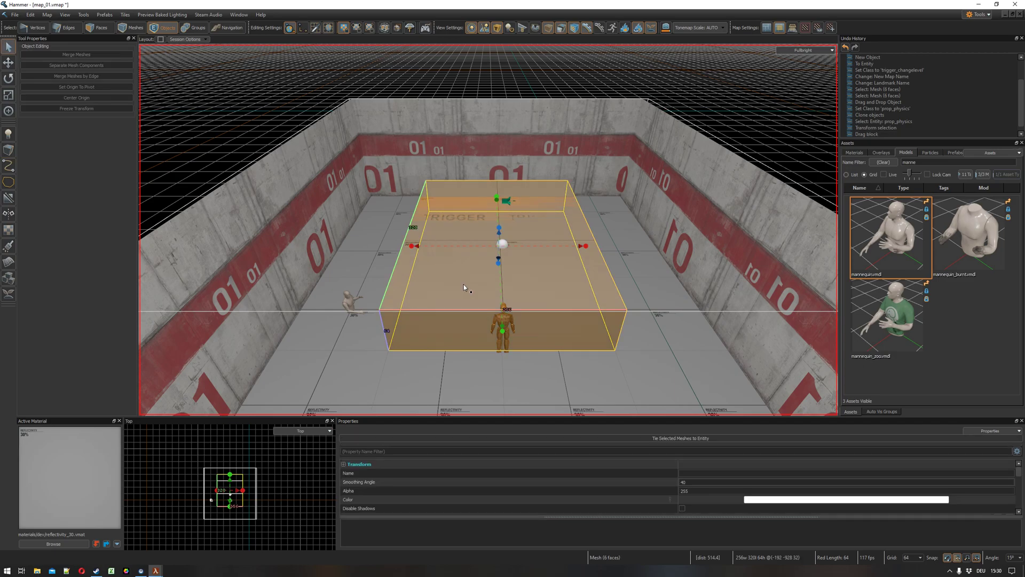
Step: Tie the new block to an entity and set its class to trigger_transition
key(ctrl+t)
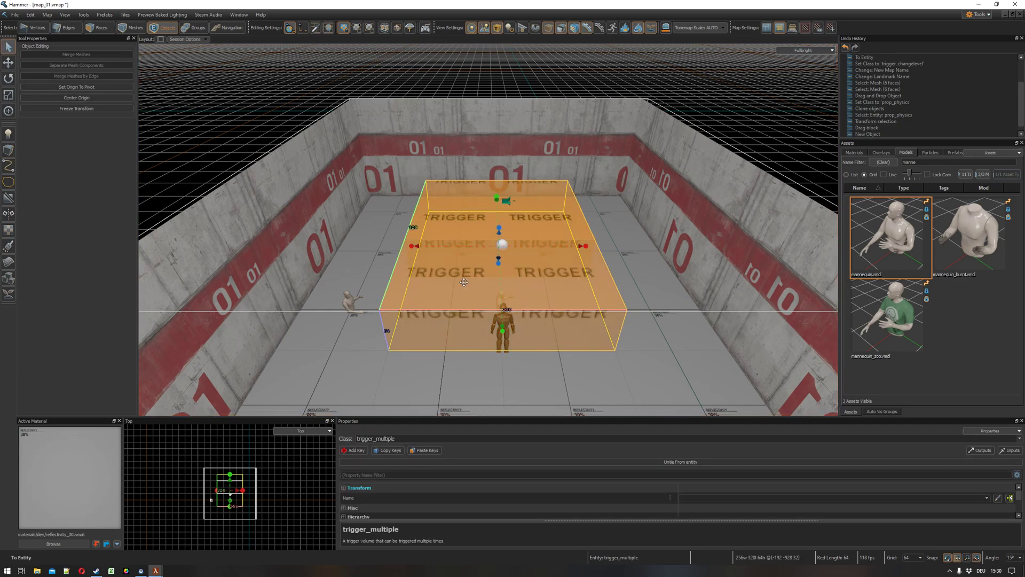
double_click(463, 283)
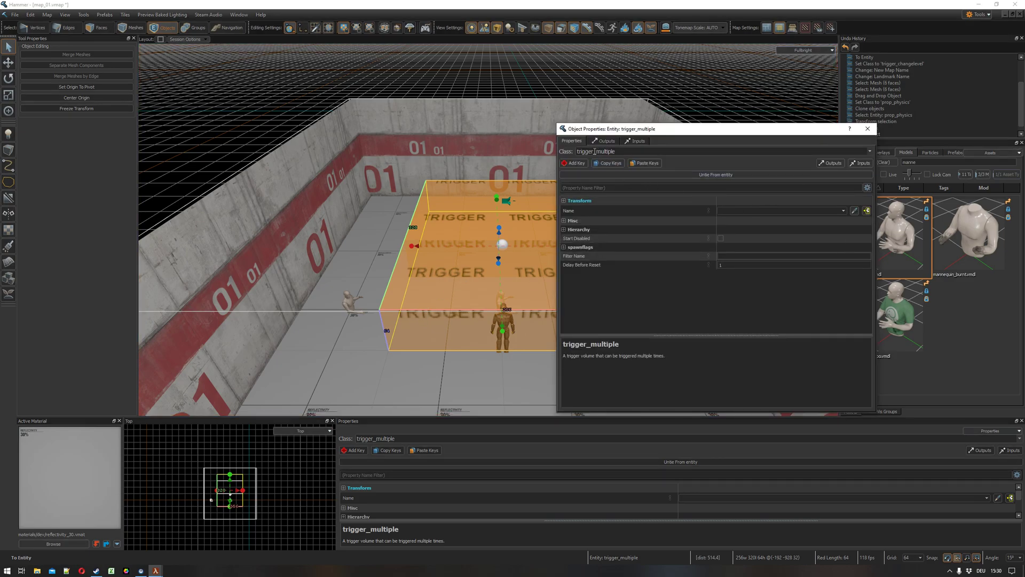
drag(595, 152, 676, 152)
text(_transition)
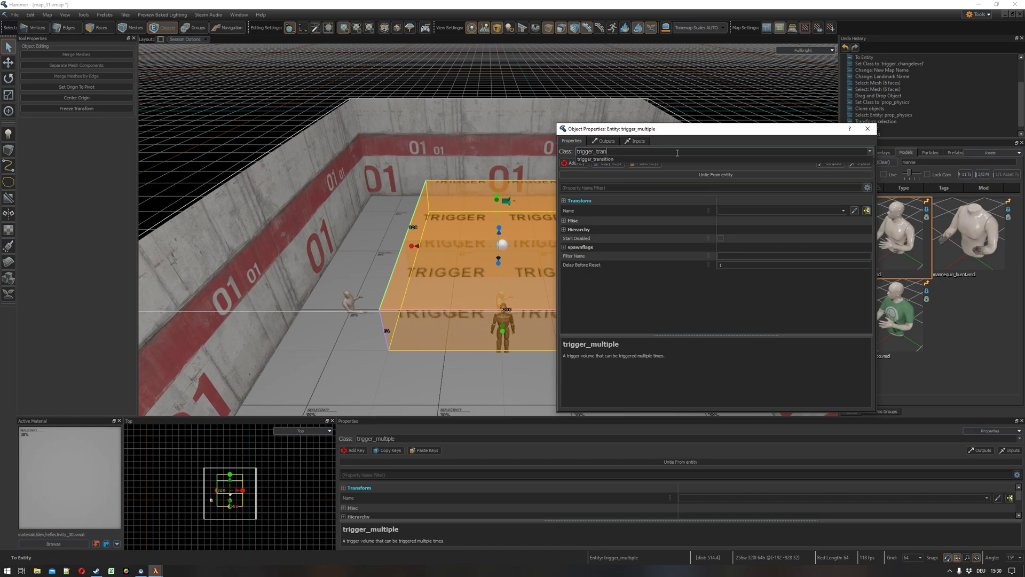
key(Return)
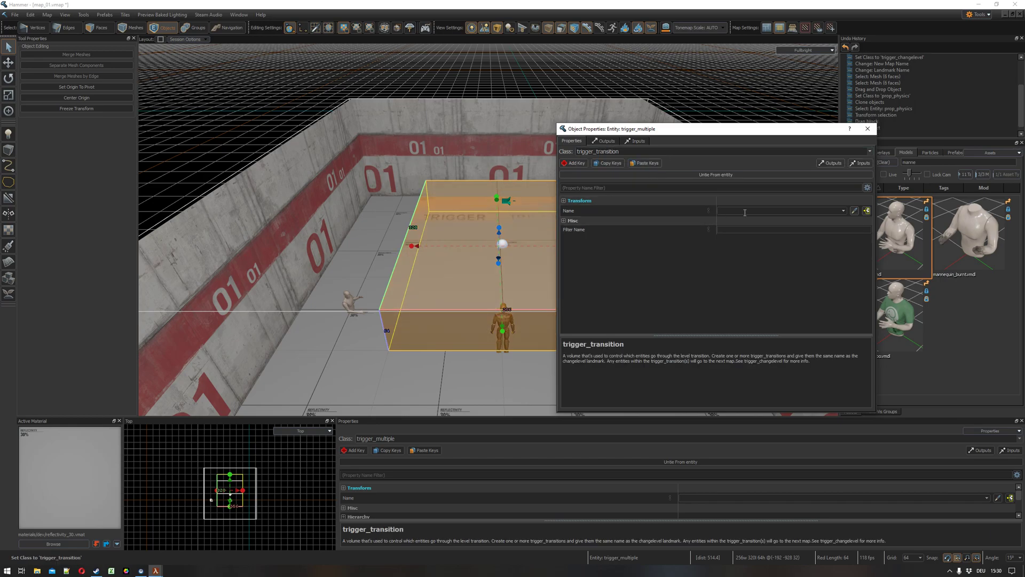
Step: Name the trigger_transition volume lm_01_02 to match the landmark and close its properties
click(745, 211)
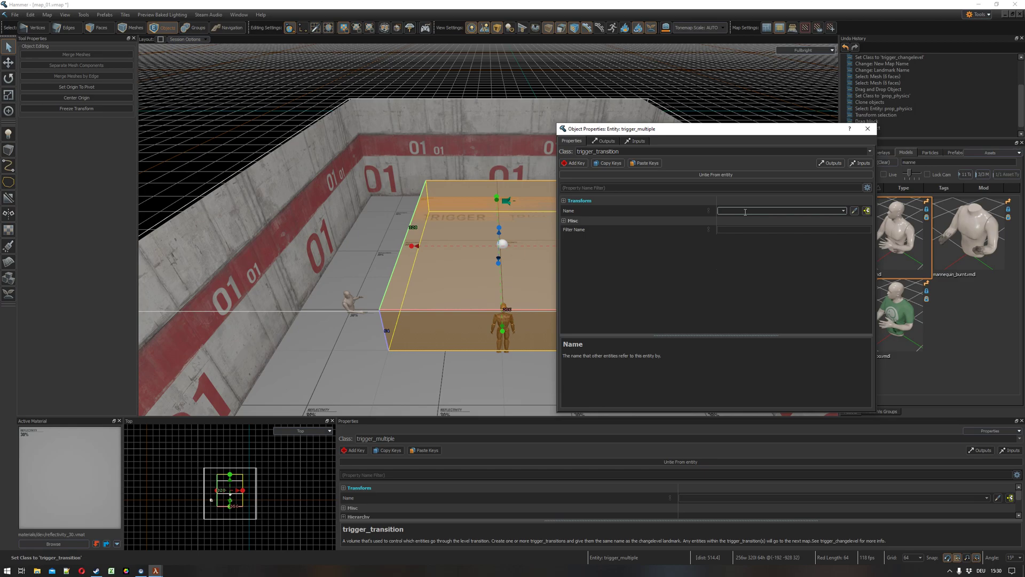
text(lm_)
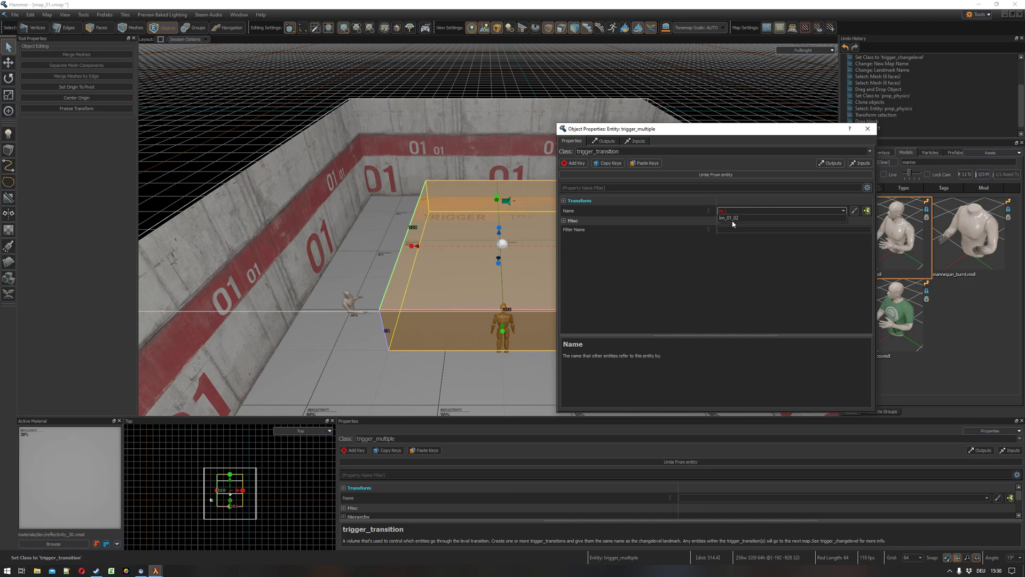
click(733, 219)
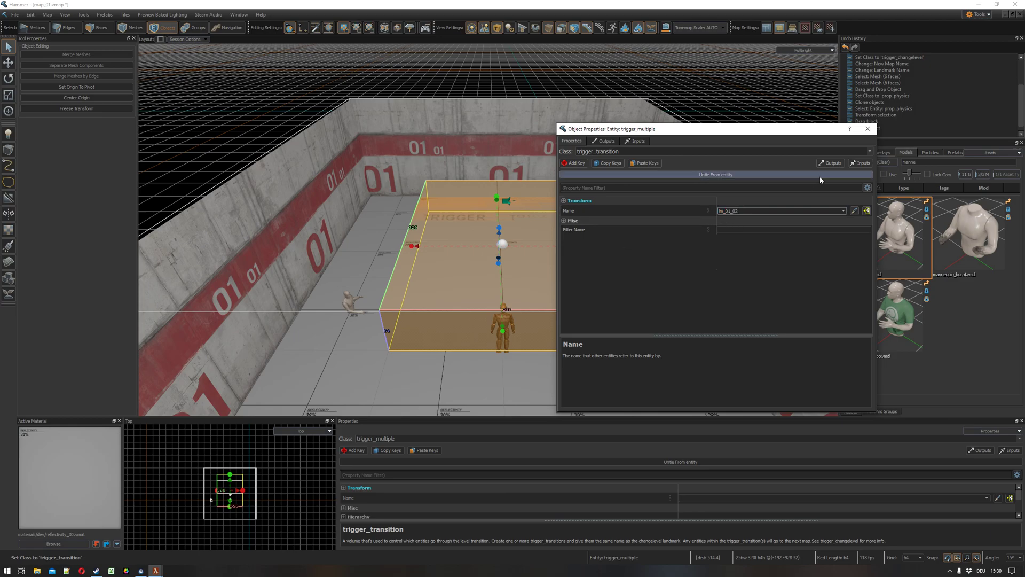
double_click(775, 211)
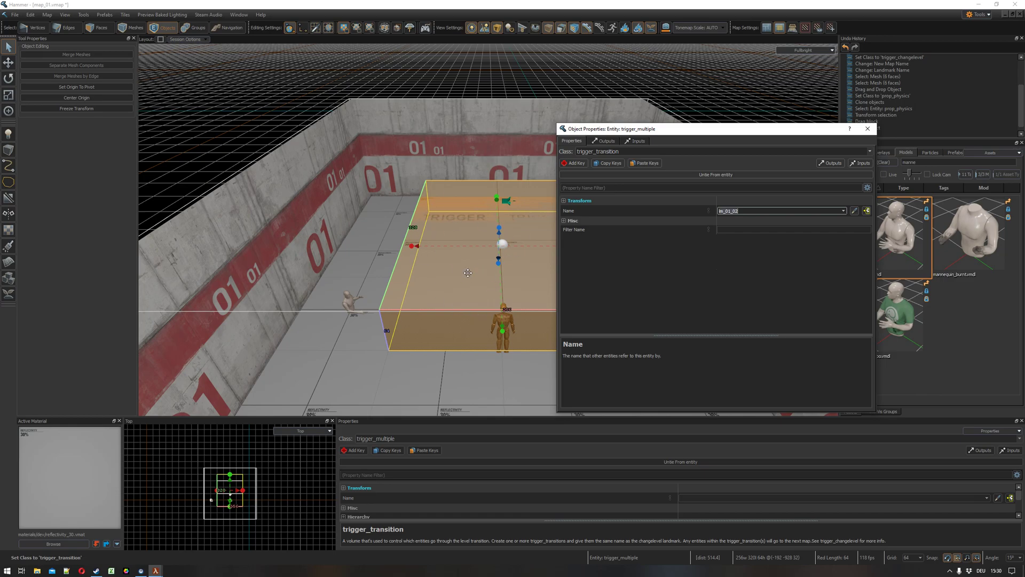
key(Return)
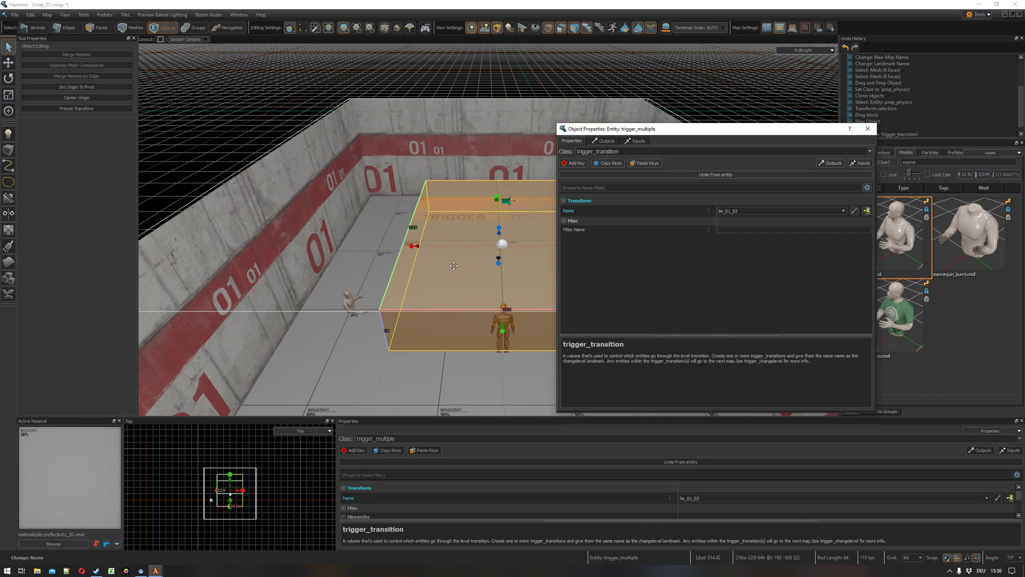
click(867, 128)
Step: Pick up the toolstrigger material as the active material and assign it to the trigger_transition volume
key(w)
right_drag(469, 200, 590, 207)
key(s)
right_drag(470, 235, 488, 230)
key(w)
key(s)
key(w)
key(s)
shift+right_drag(494, 274, 488, 230)
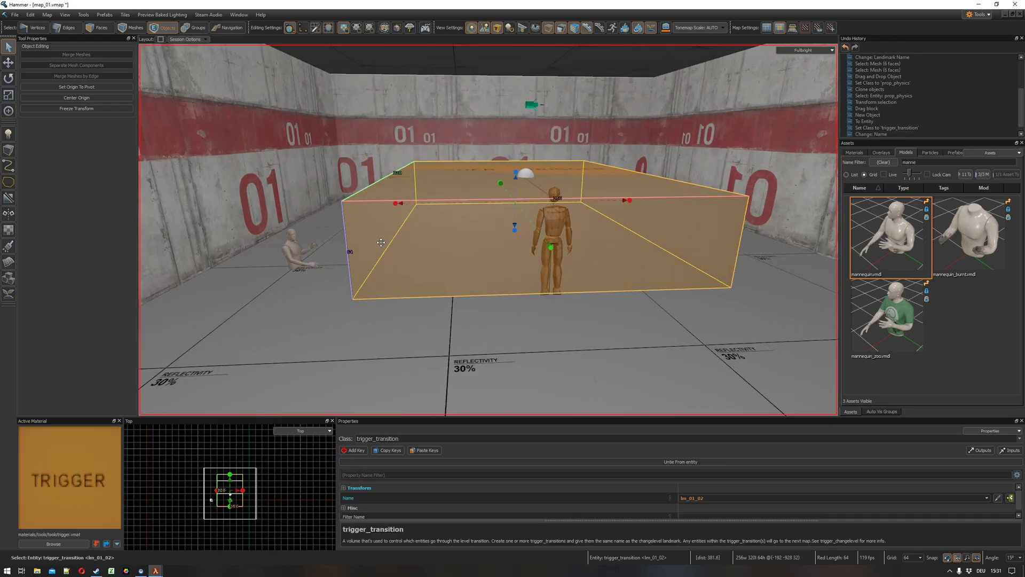
right_click(80, 501)
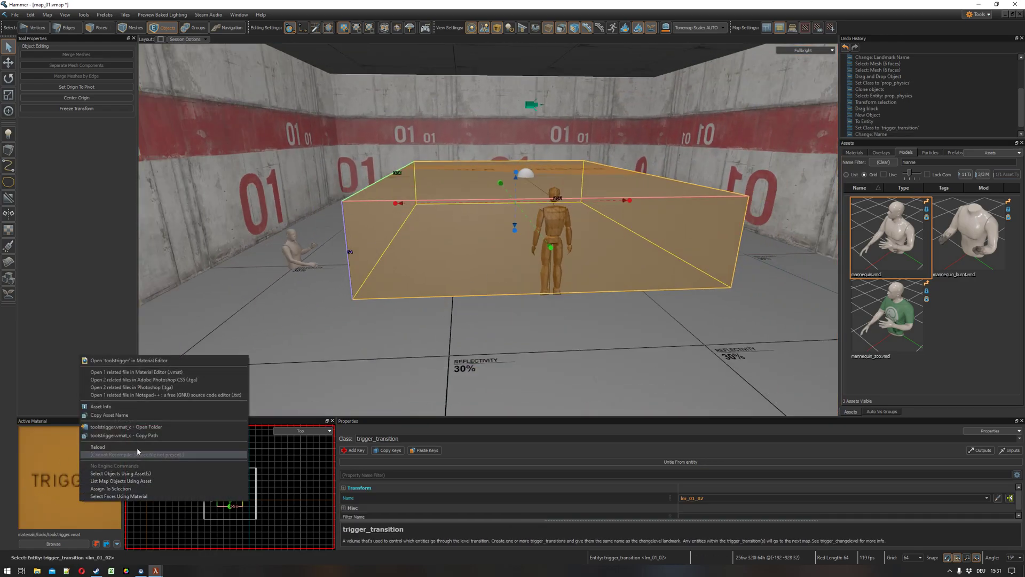
click(149, 489)
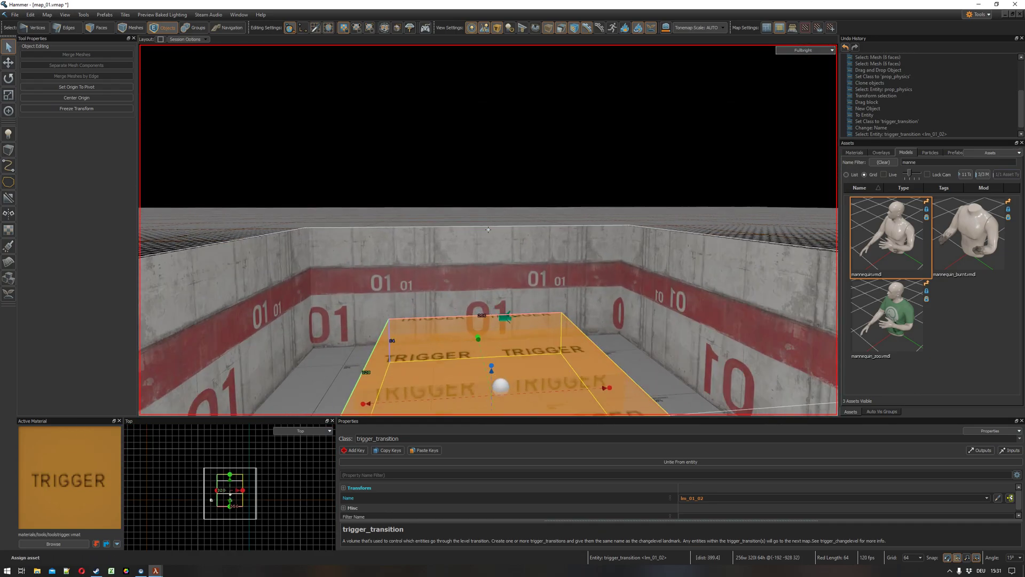
key(s)
right_drag(488, 230, 488, 229)
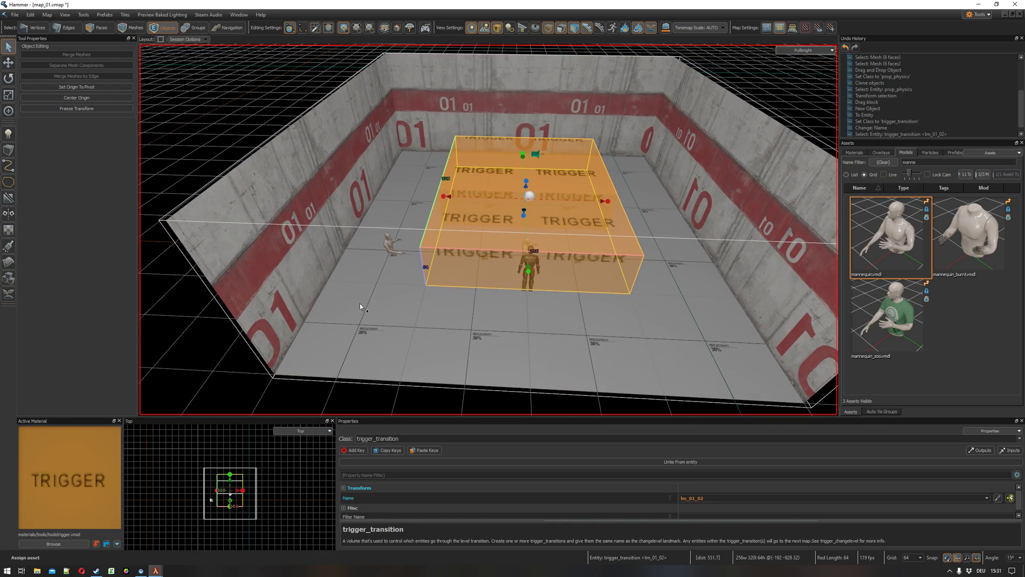
Step: Switch to map_02 and create a 256 × 256 × 64 block in the middle of the room around the player start
click(1004, 16)
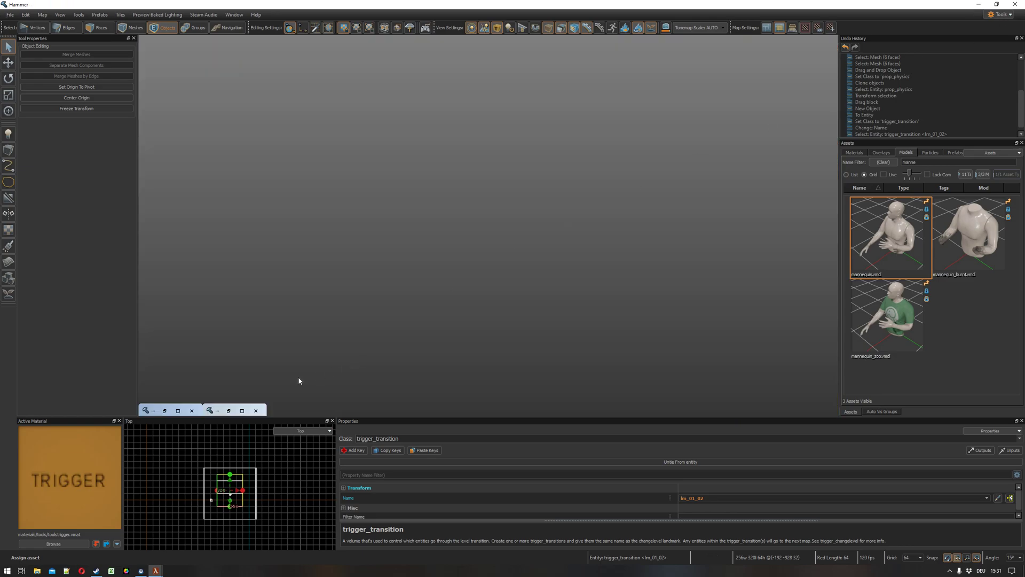
click(243, 410)
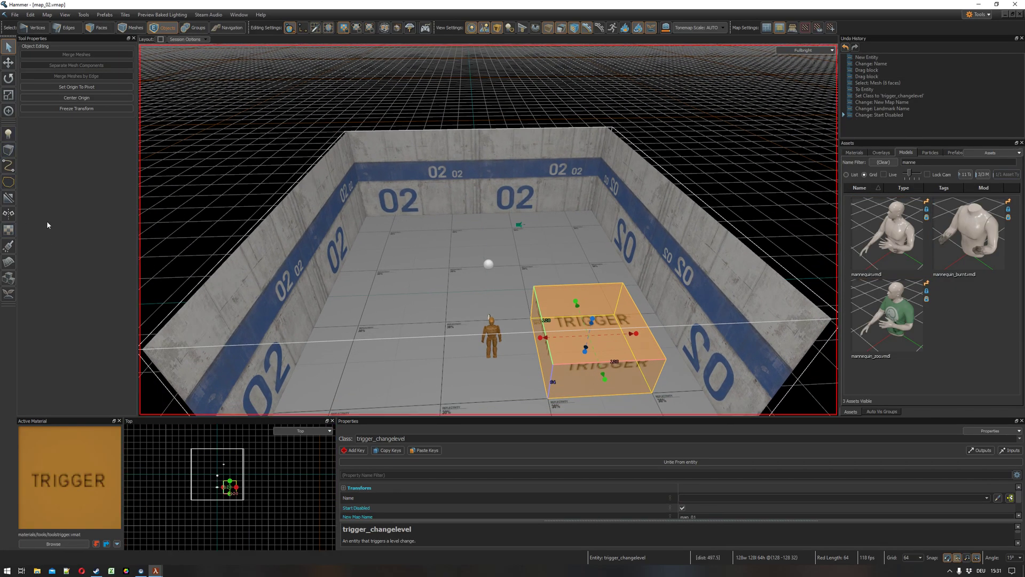
click(10, 152)
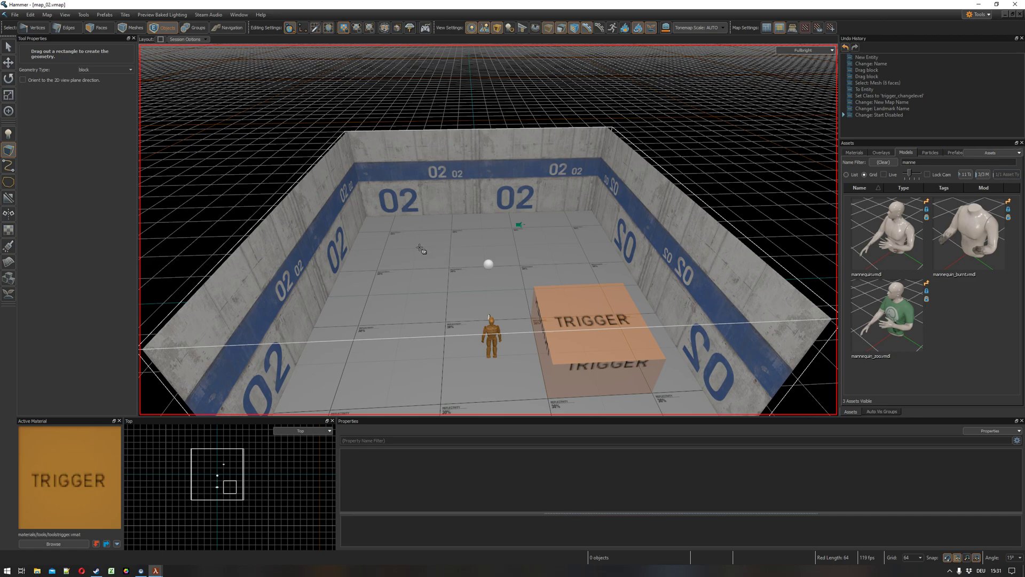
drag(418, 247, 599, 334)
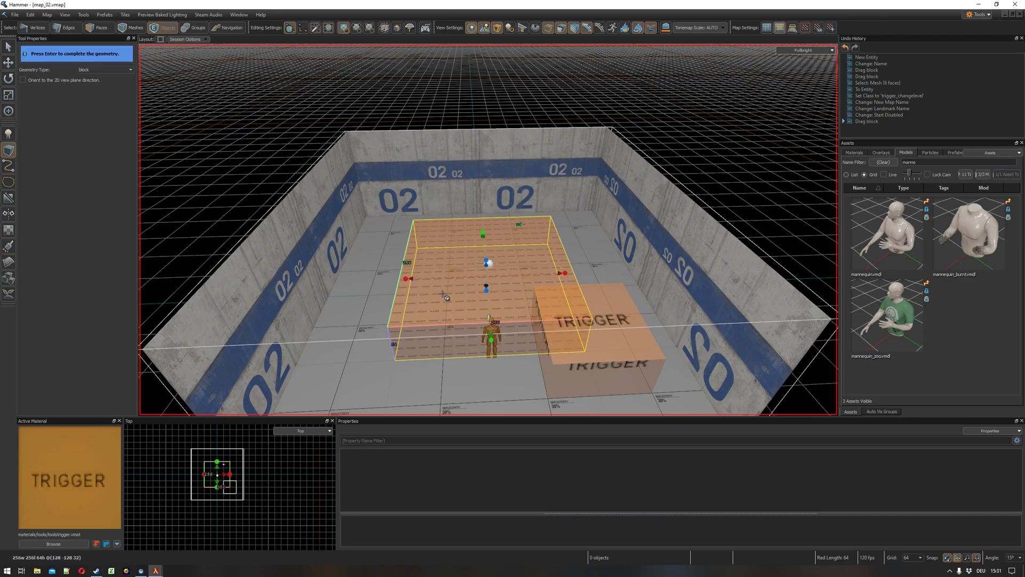
key(Return)
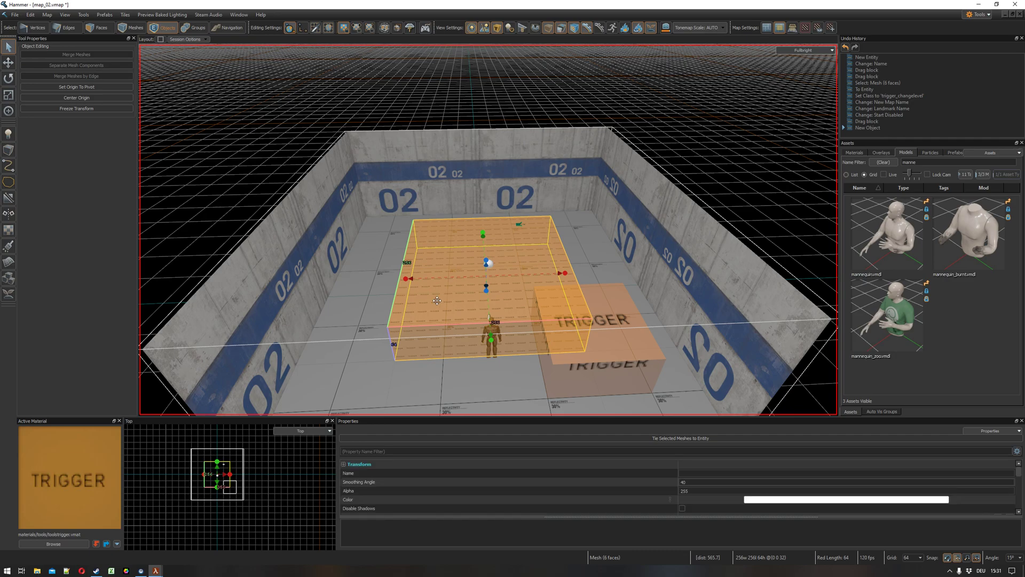
Step: Tie the new block in map_02 to an entity and set its class to trigger_transition
key(ctrl+t)
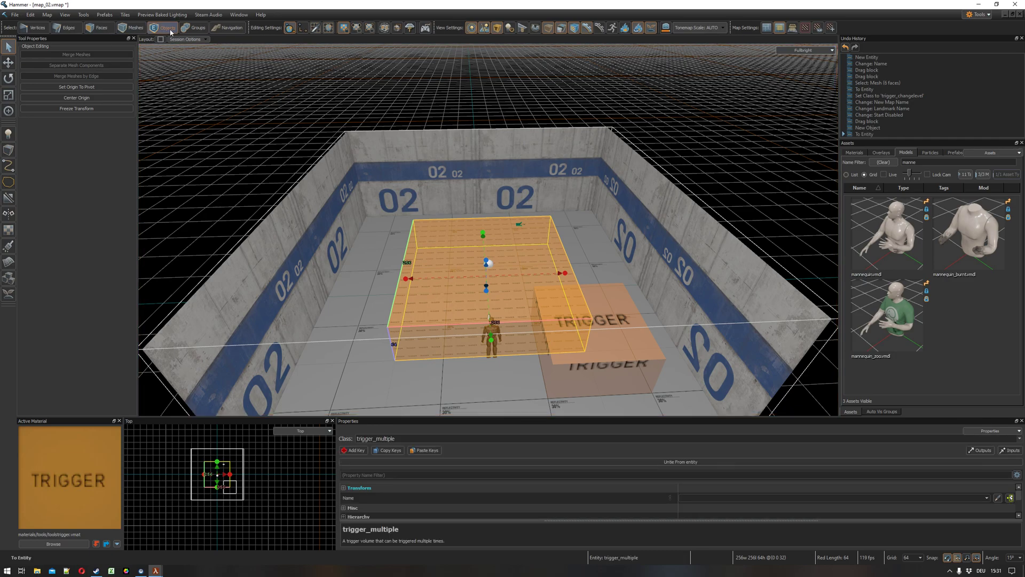
double_click(501, 263)
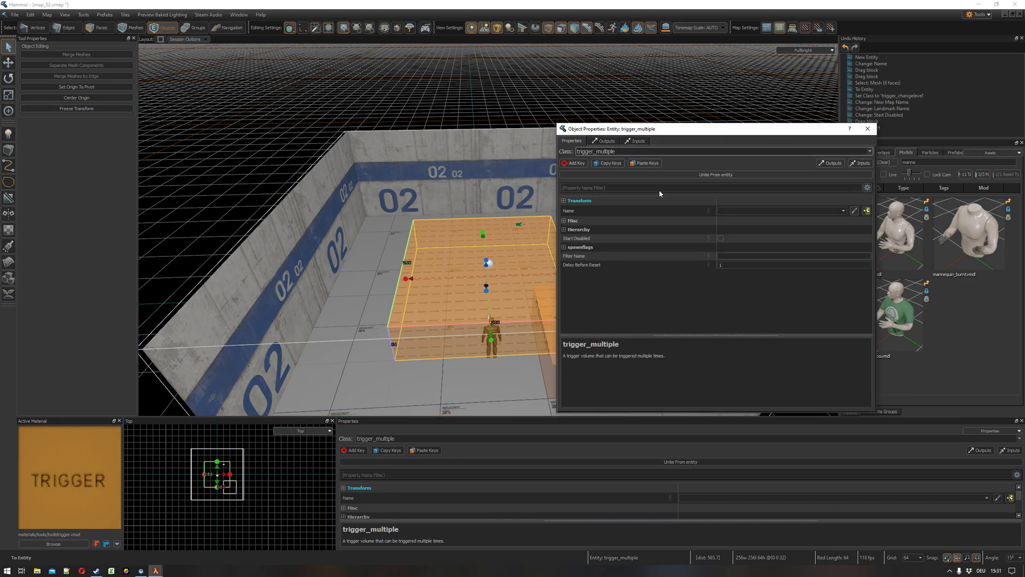
drag(596, 151, 622, 152)
text(transition)
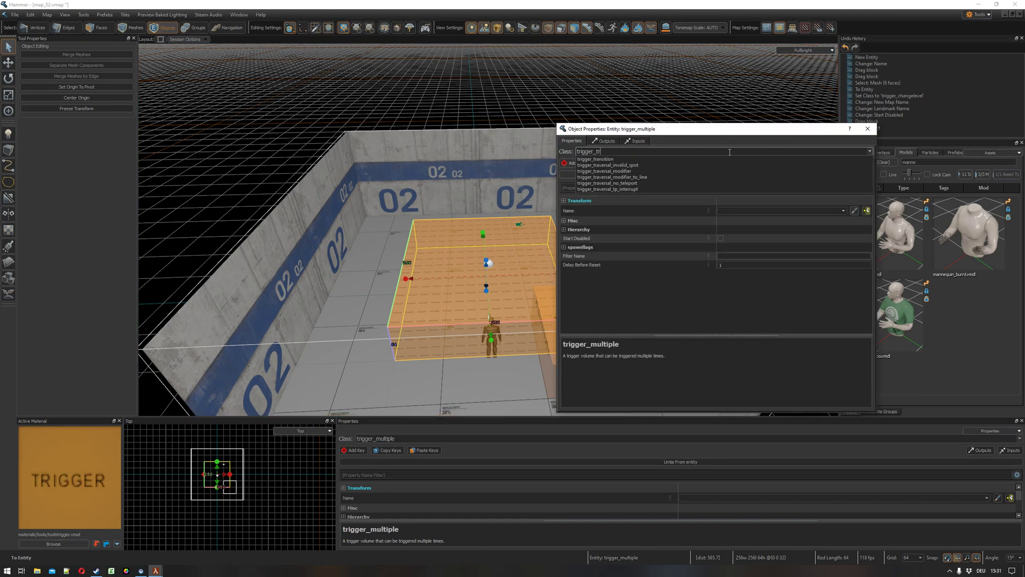
key(Return)
Step: Name map_02's trigger_transition volume lm_01_02 to match the landmark and close its properties
click(762, 211)
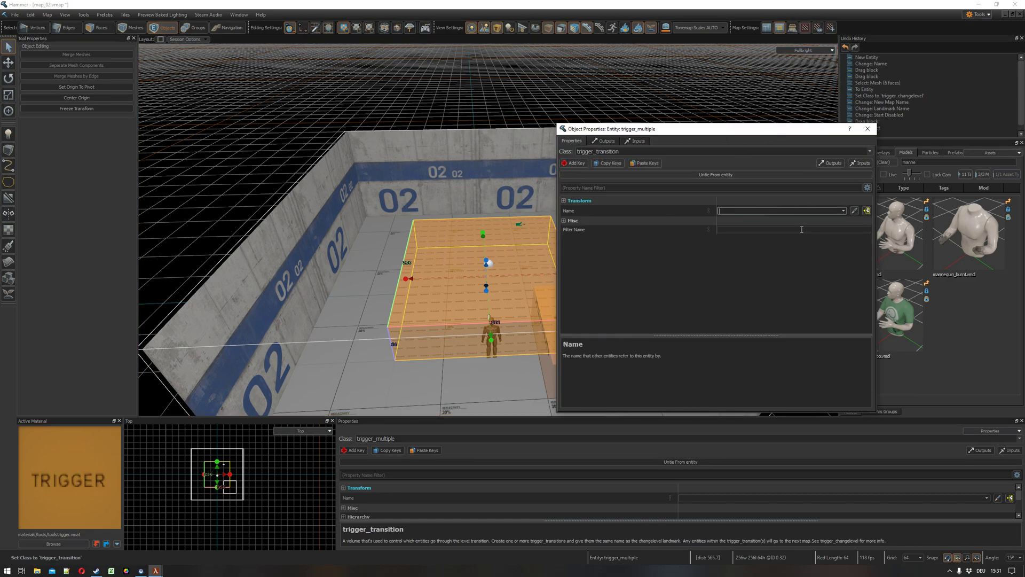
text(lm)
key(Down)
key(Return)
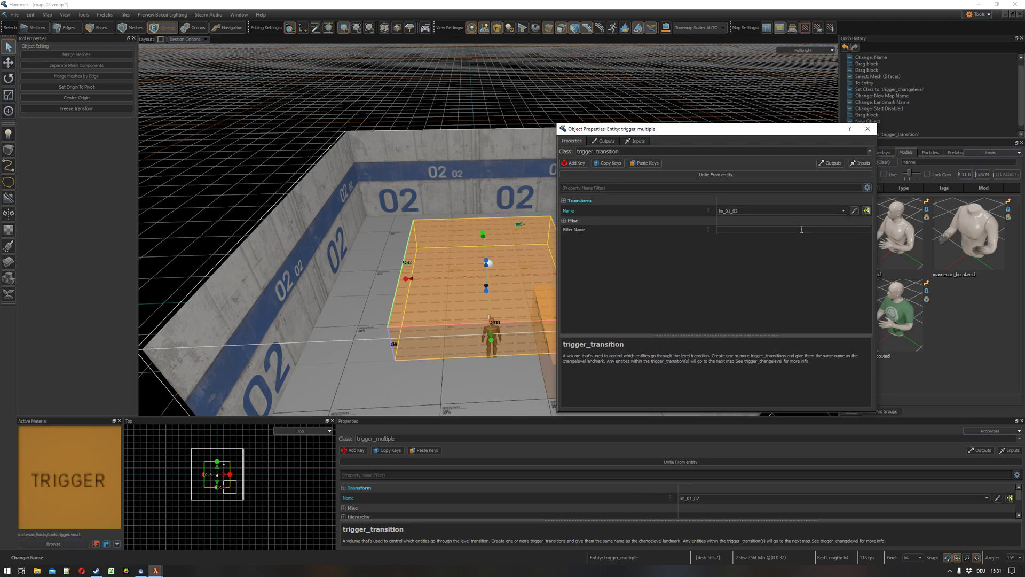
click(868, 129)
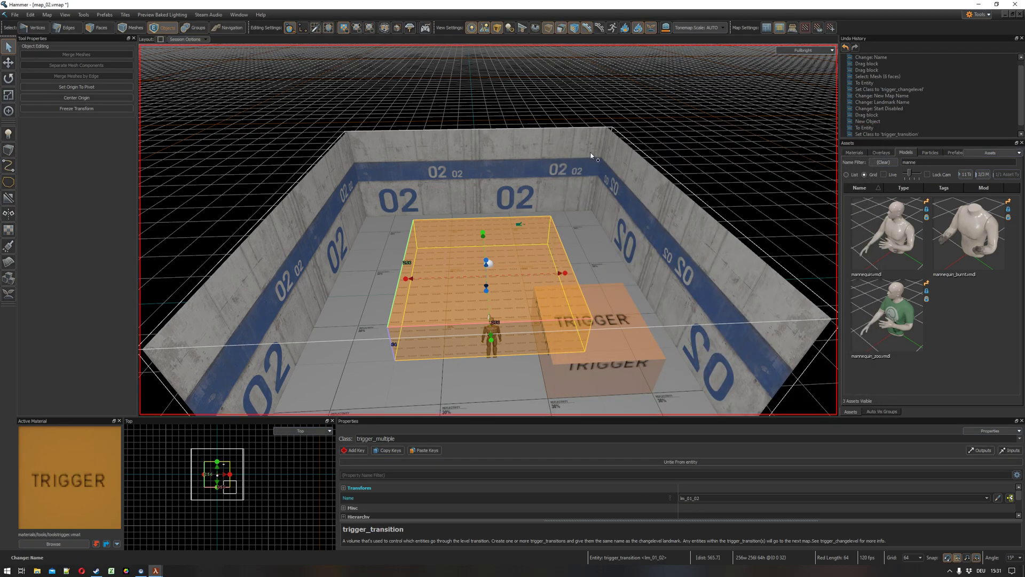
Step: Build map_02 with the Fast Compile preset, saving its changes and loading it in the engine
key(F9)
click(468, 210)
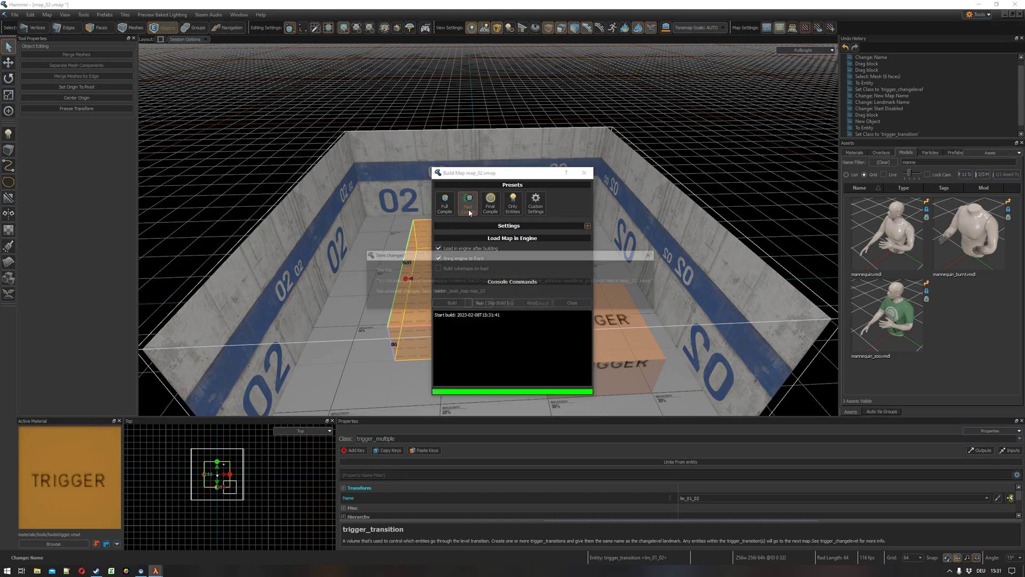
key(Return)
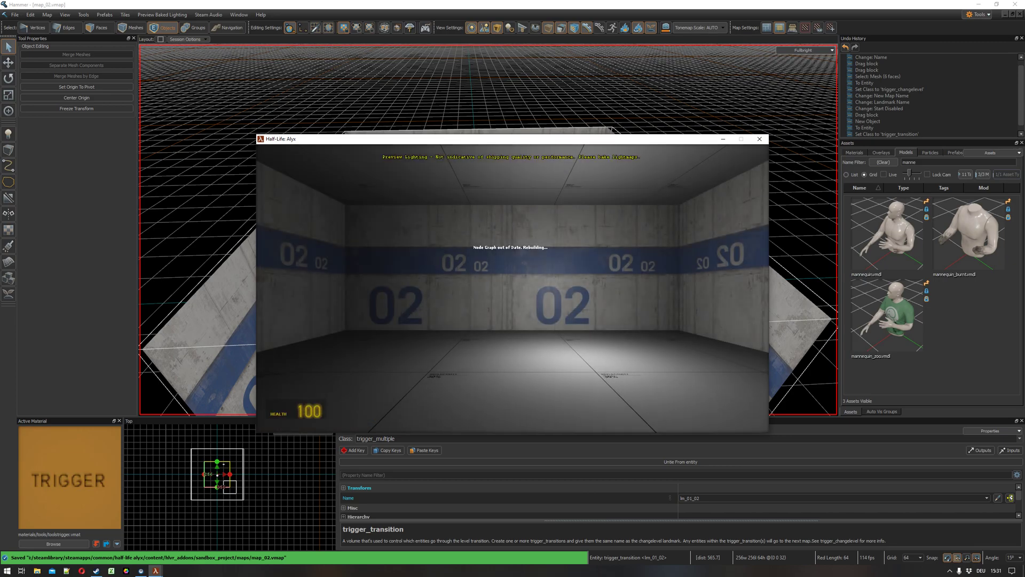
Step: Switch to map_01, save its changes and build it with Fast Compile to load it in the engine
click(995, 12)
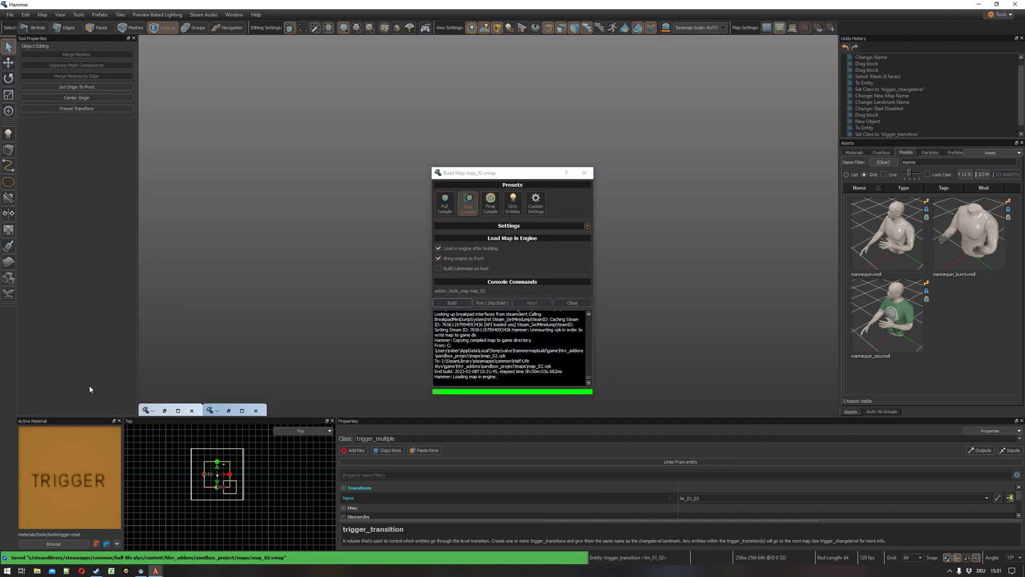
click(178, 410)
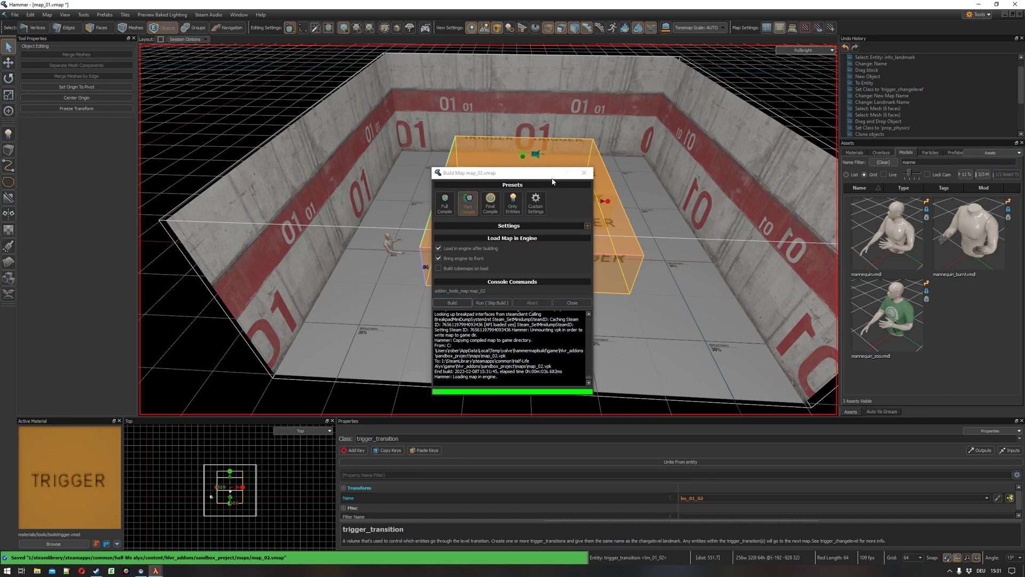
click(466, 122)
key(Return)
key(Return)
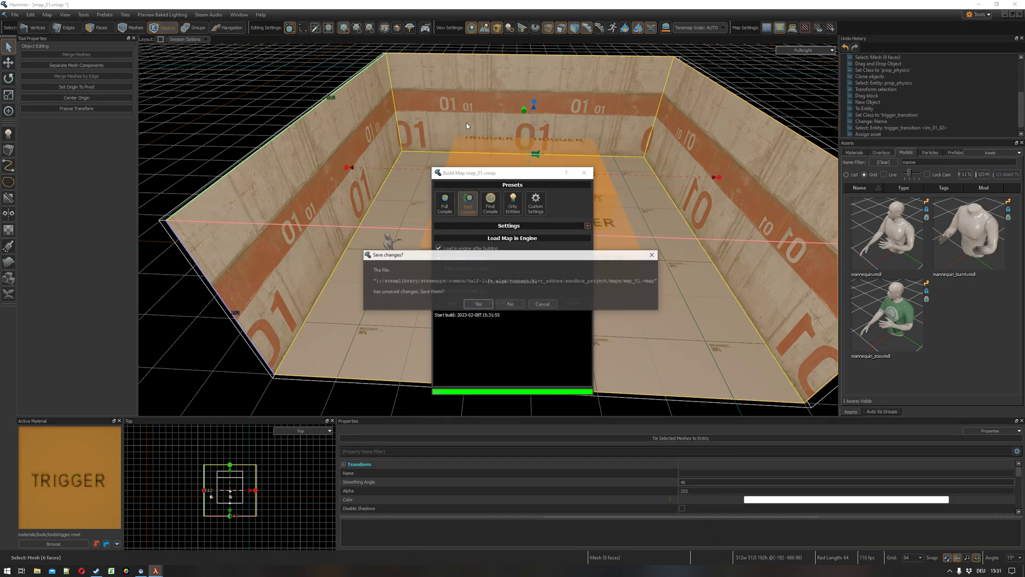
drag(485, 177, 738, 226)
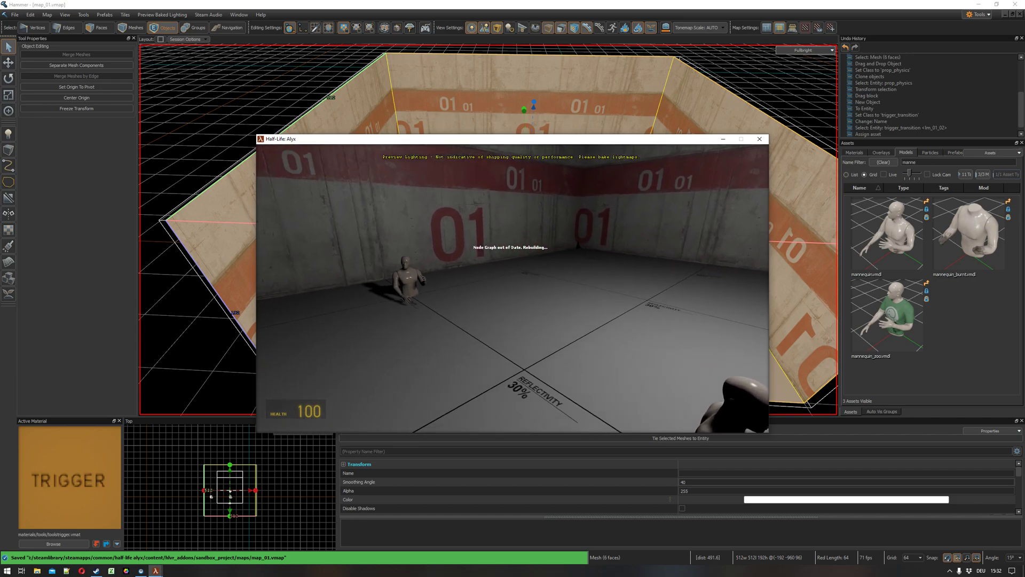
Step: Playtest map_01 by checking both mannequins inside and outside the transition volume and walking through the changelevel trigger into map_02
key(s)
key(a)
key(w)
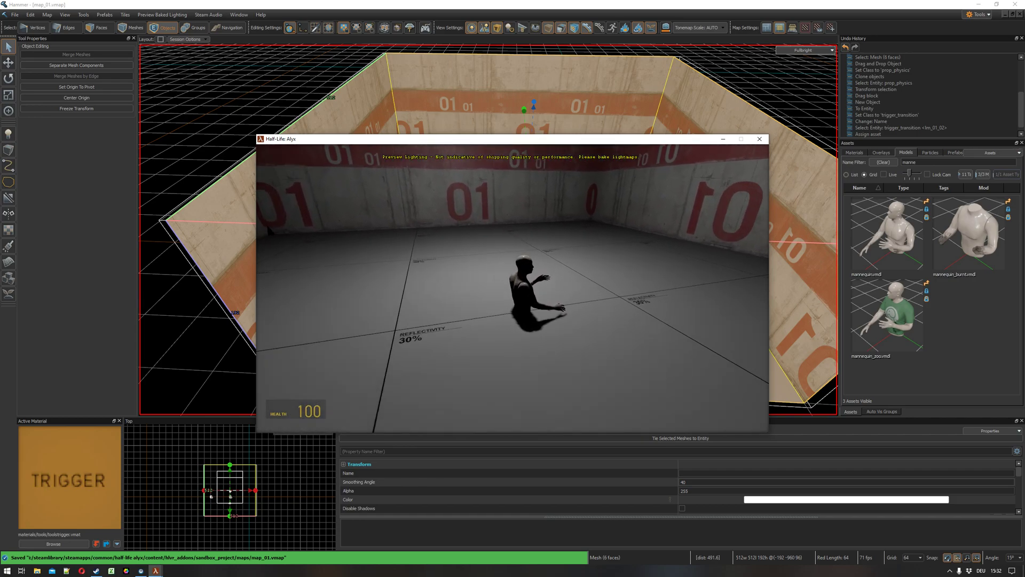
key(w)
key(s)
key(w)
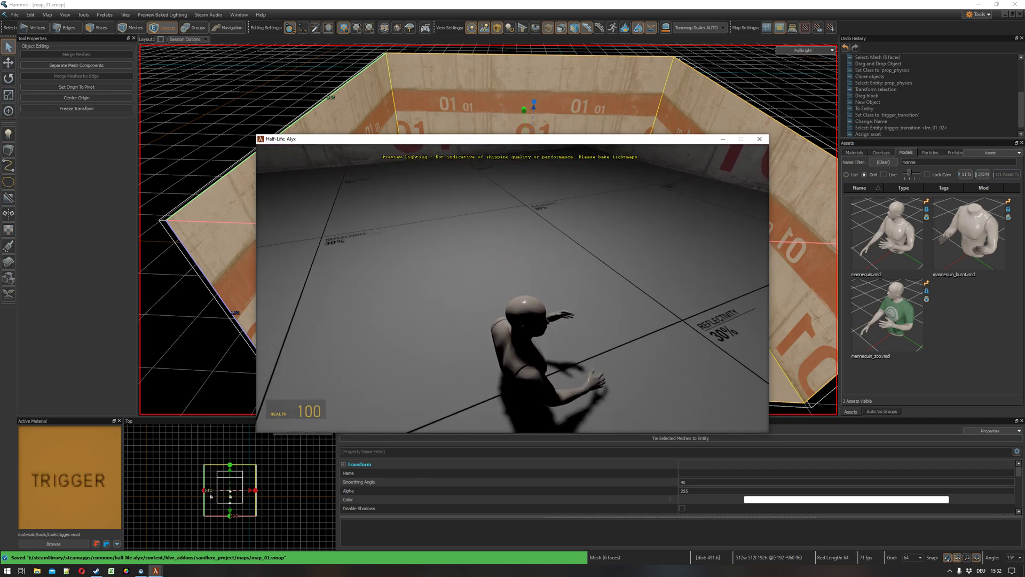
key(s)
key(w)
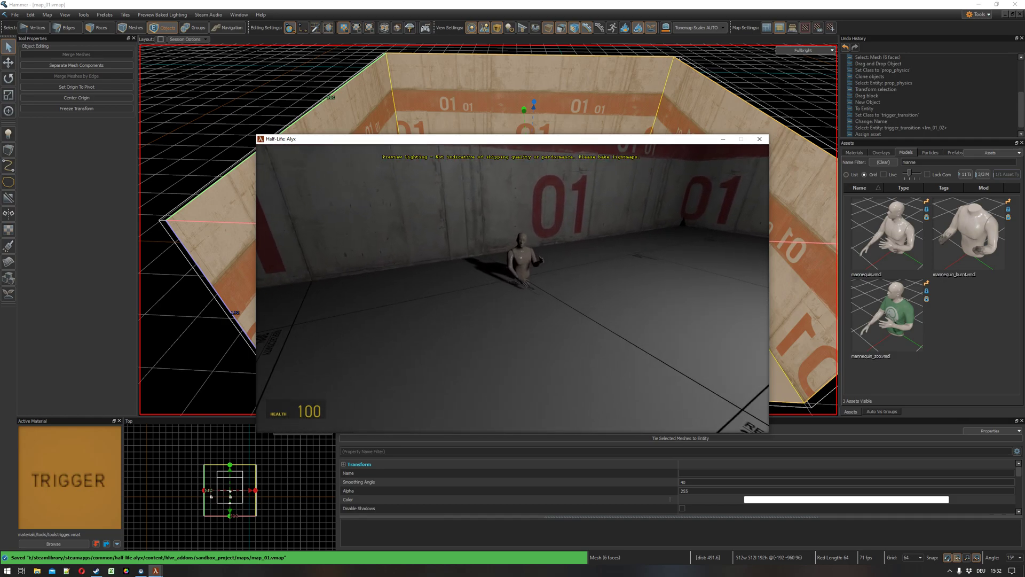
key(w)
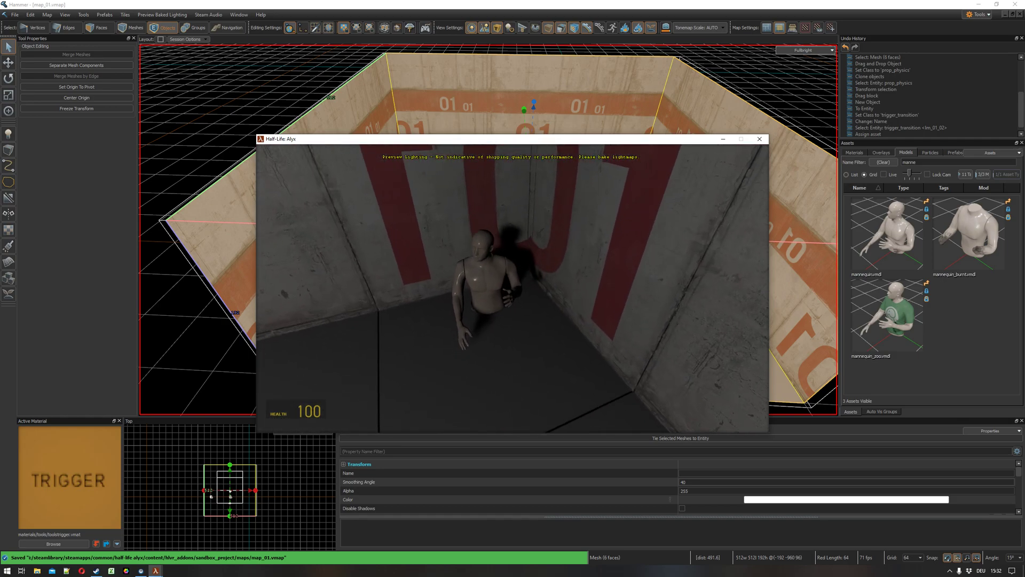
key(s)
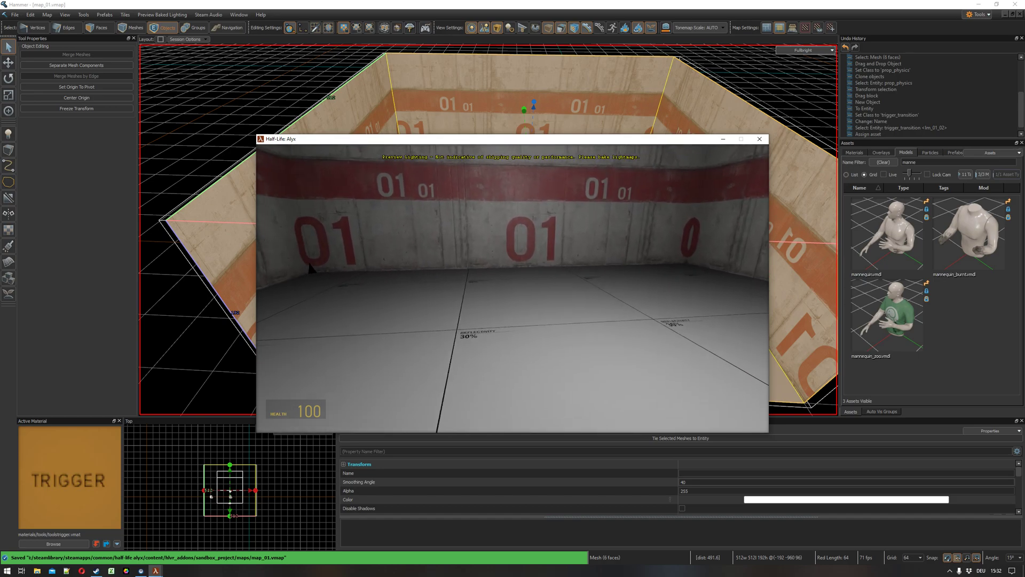
key(w)
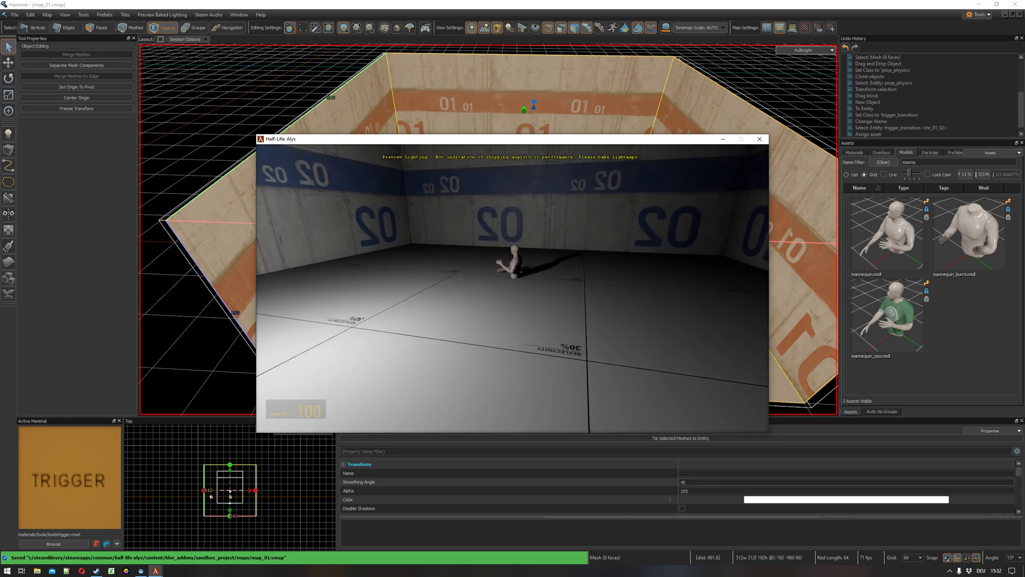
Step: Walk around map_02 in the game to check which mannequins carried across, and return to map_01 in Hammer
key(a)
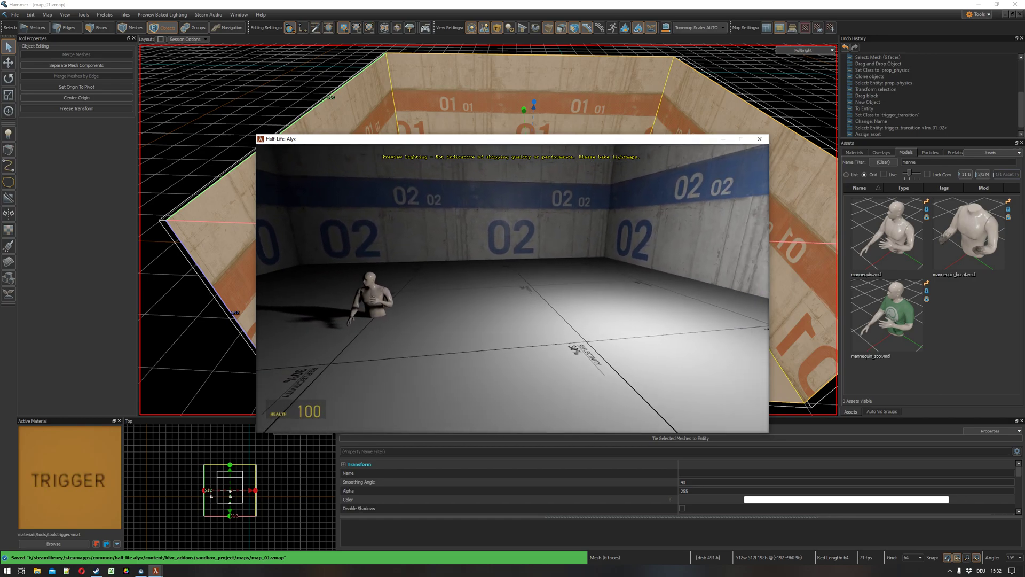
key(a)
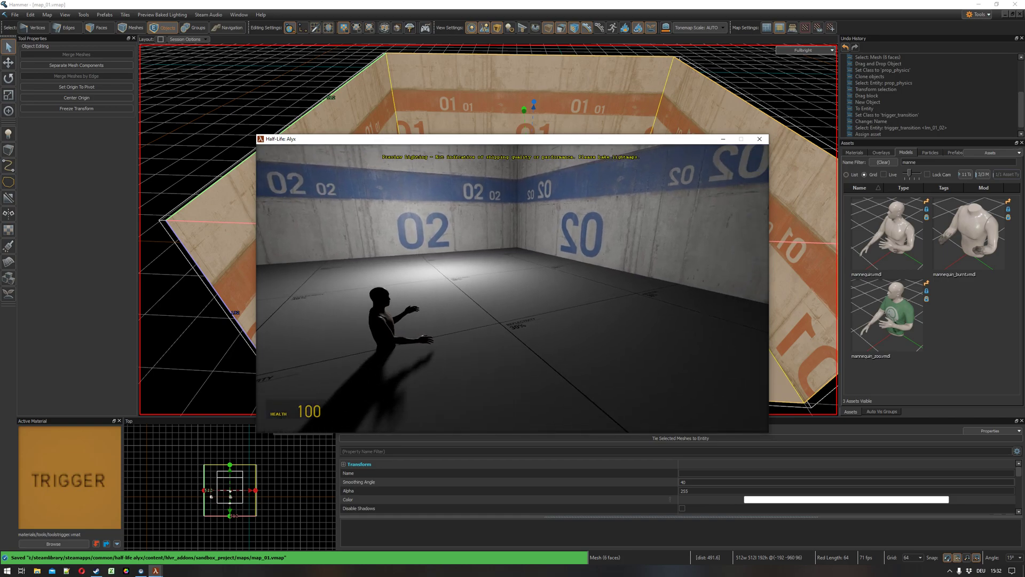
key(a)
key(d)
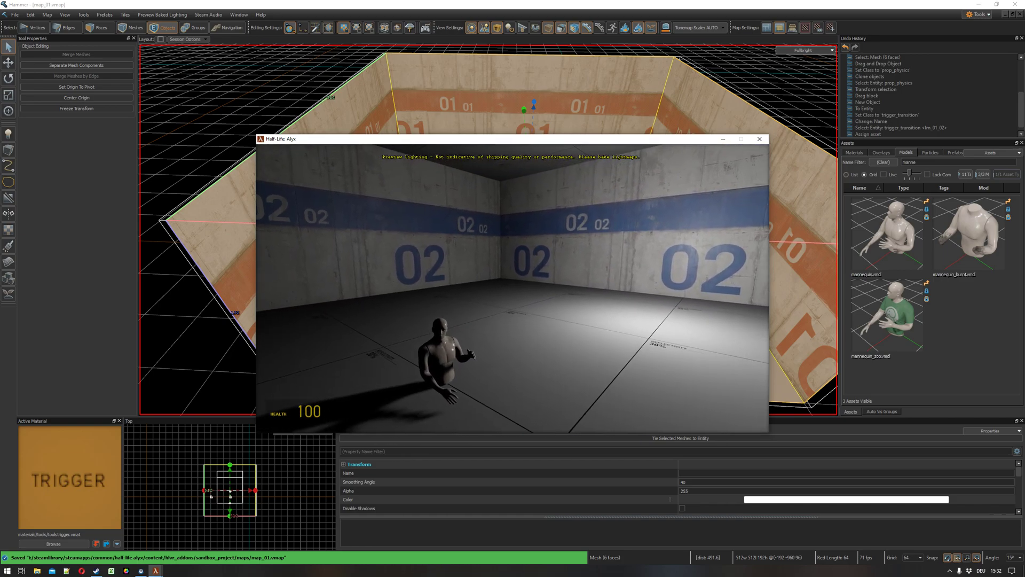
key(d)
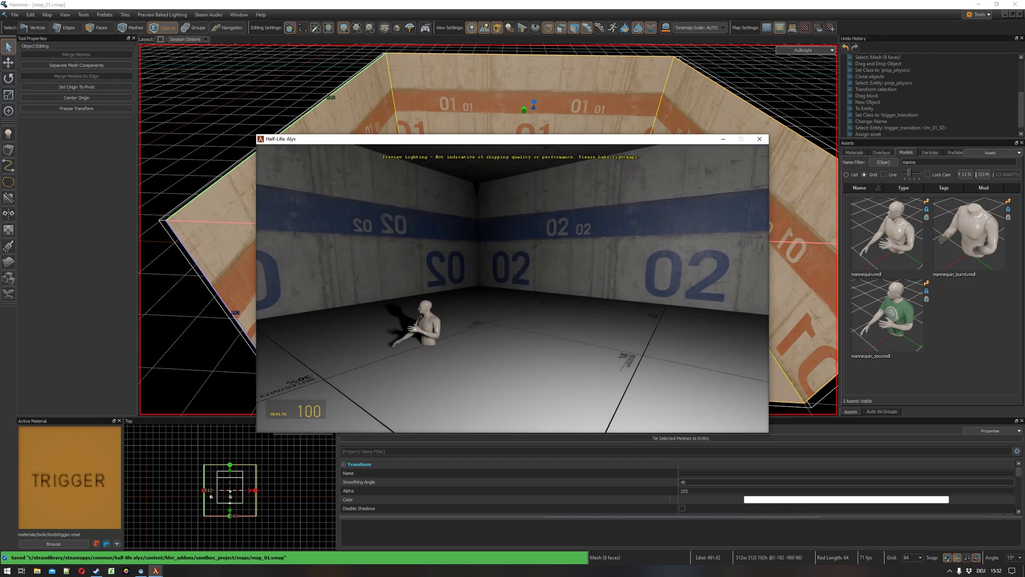
key(a)
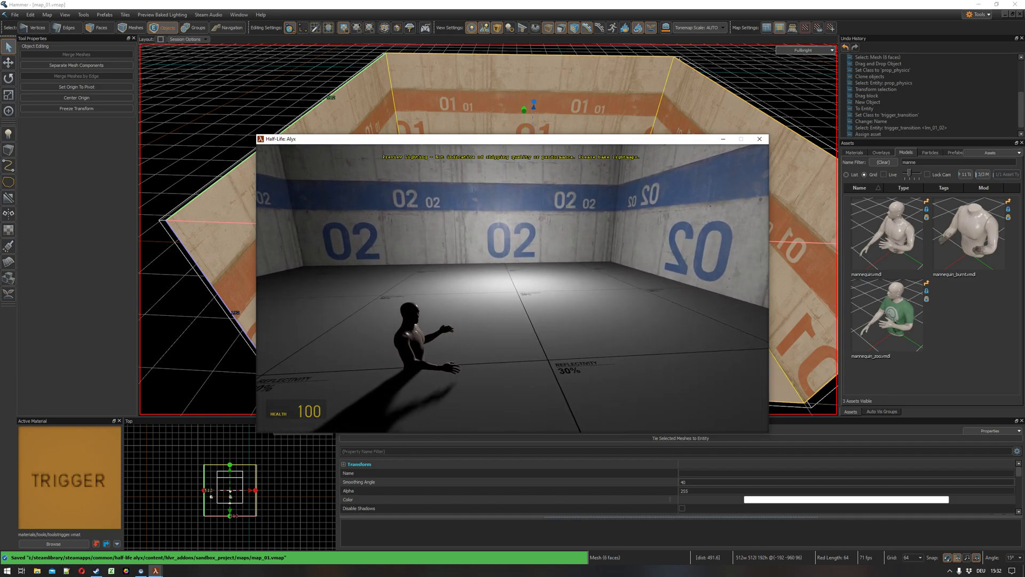
key(w)
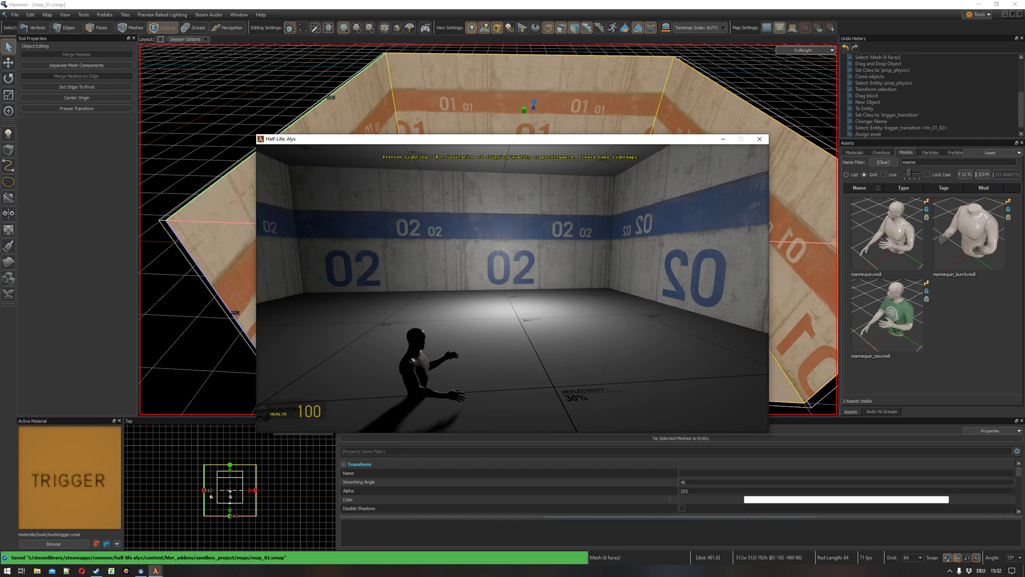
click(664, 12)
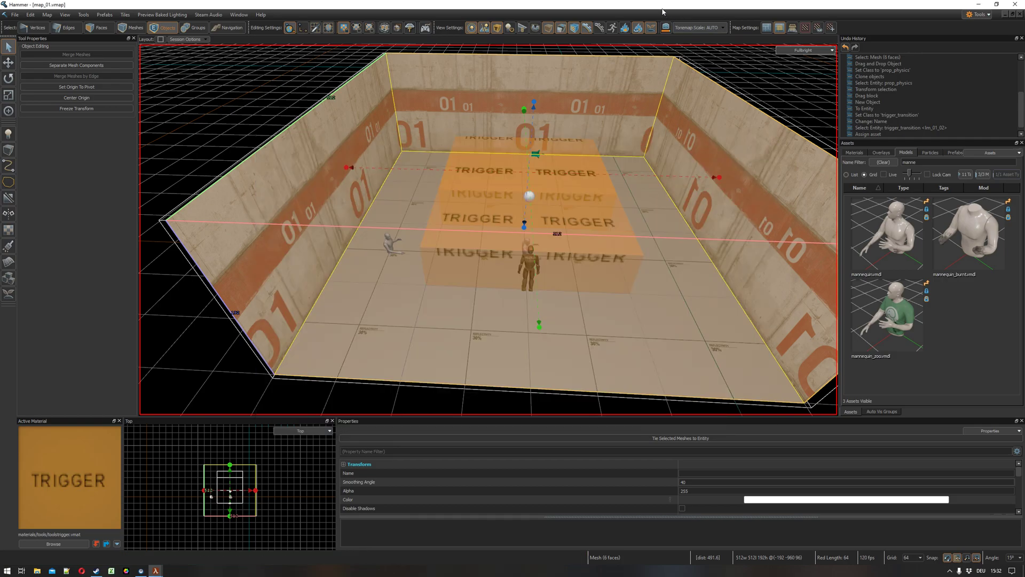